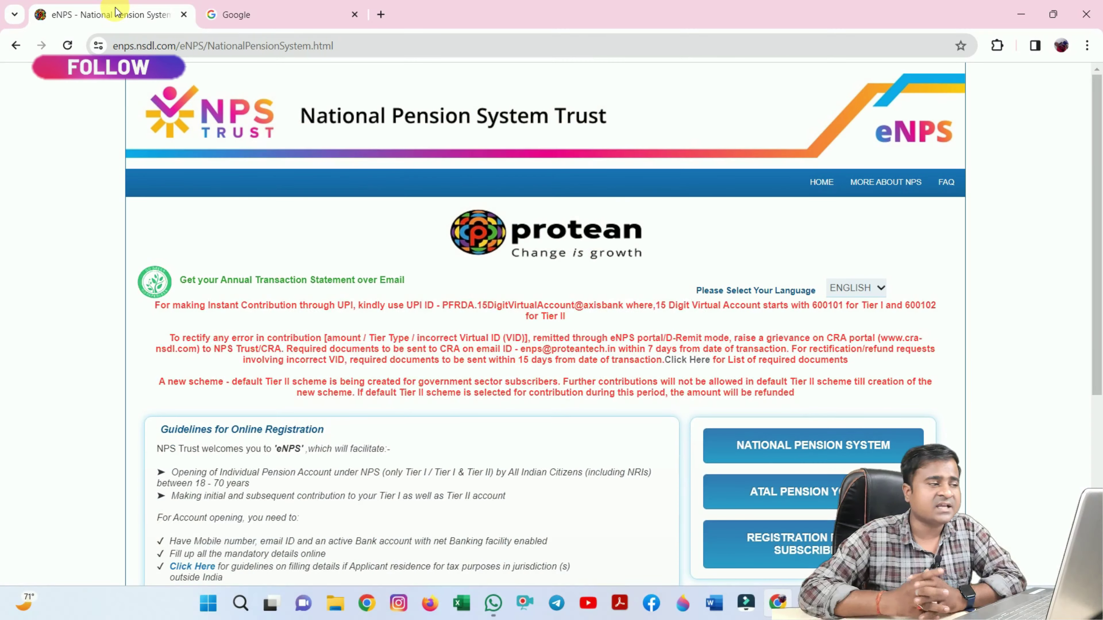
Search Google for nps and open the eNPS - National Pension System site from the results
left_click(234, 13)
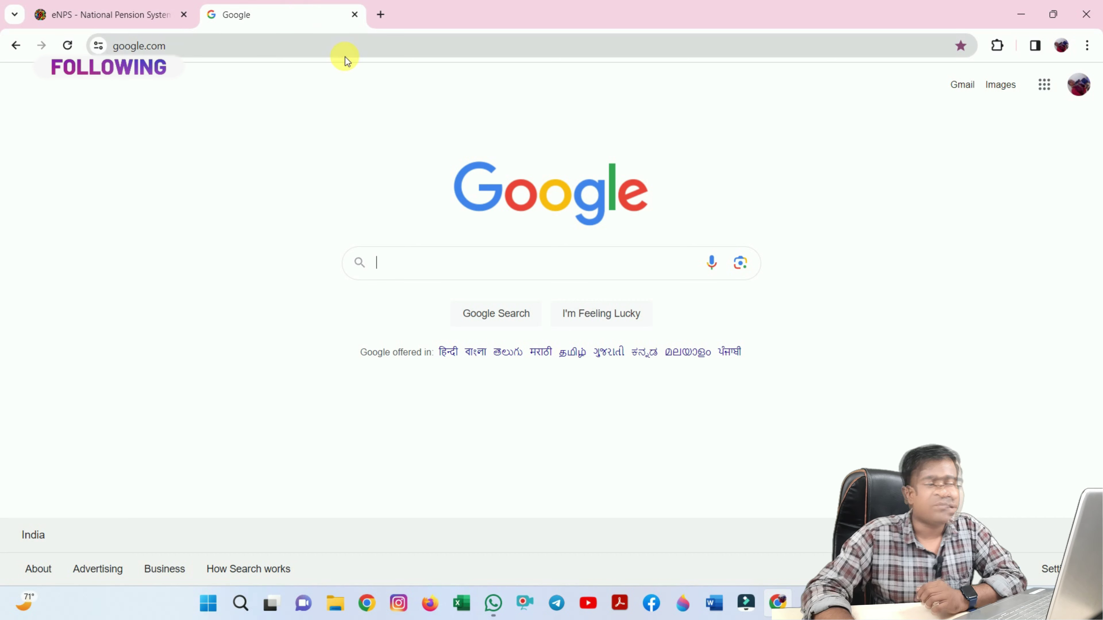
left_click(396, 272)
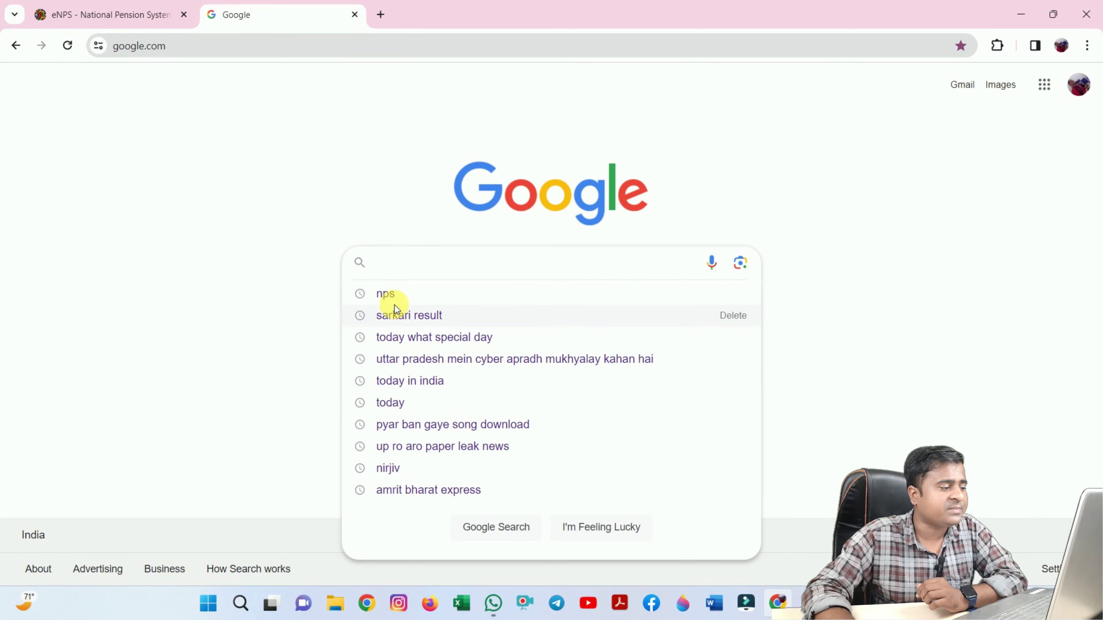
left_click(386, 295)
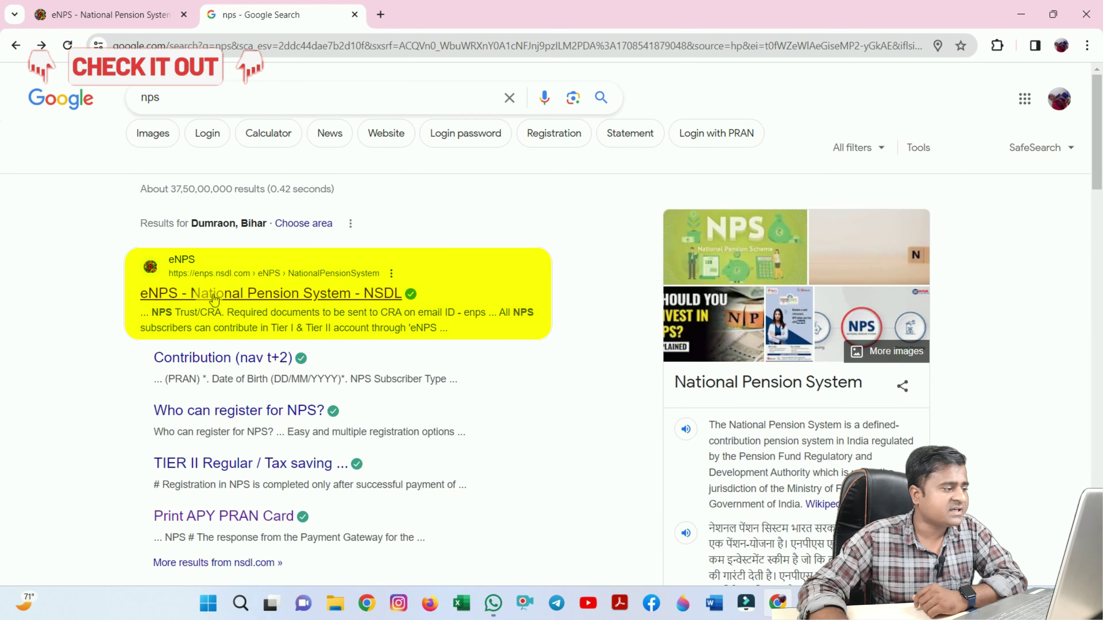
left_click(234, 299)
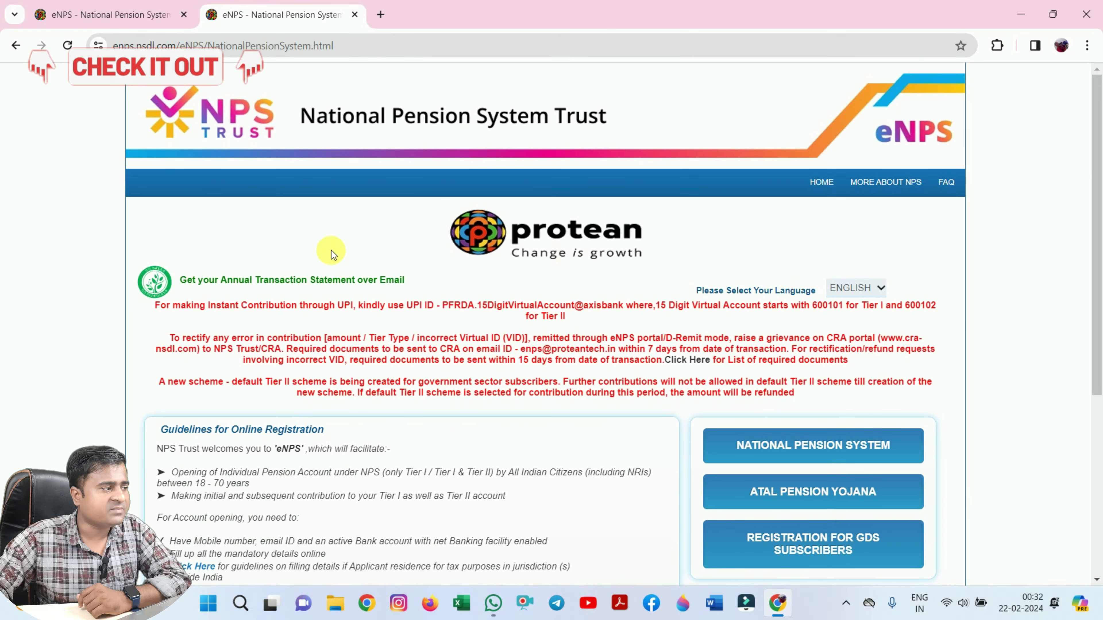
Open the PRAN/IPIN login and sign in as a subscriber, solving the captcha and accepting the confidentiality declaration
scroll(876, 344, "down", 6)
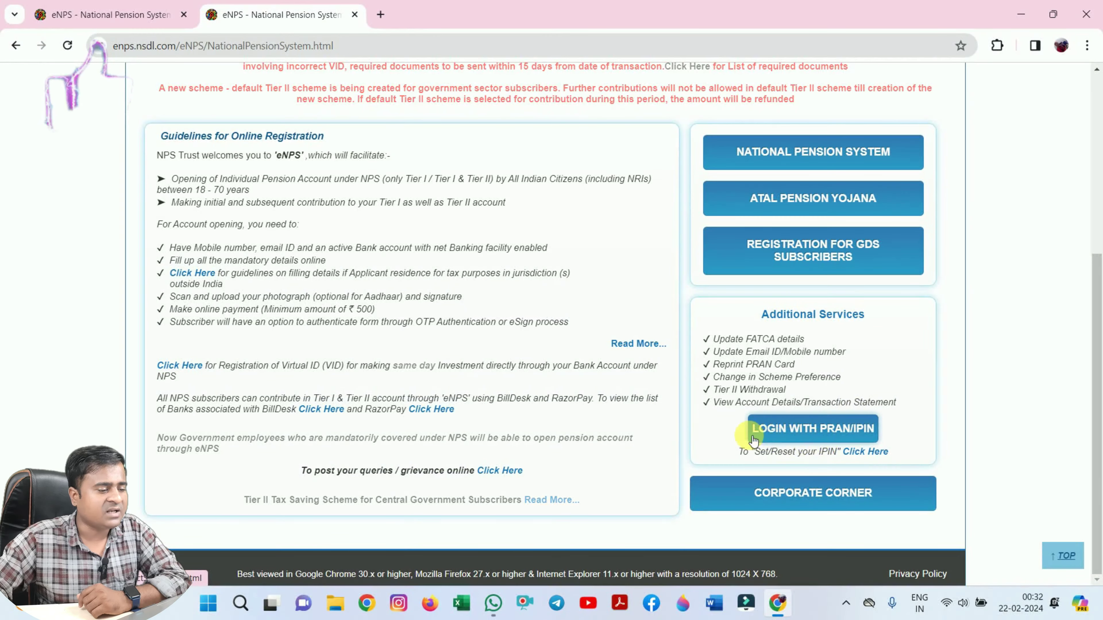
left_click(837, 435)
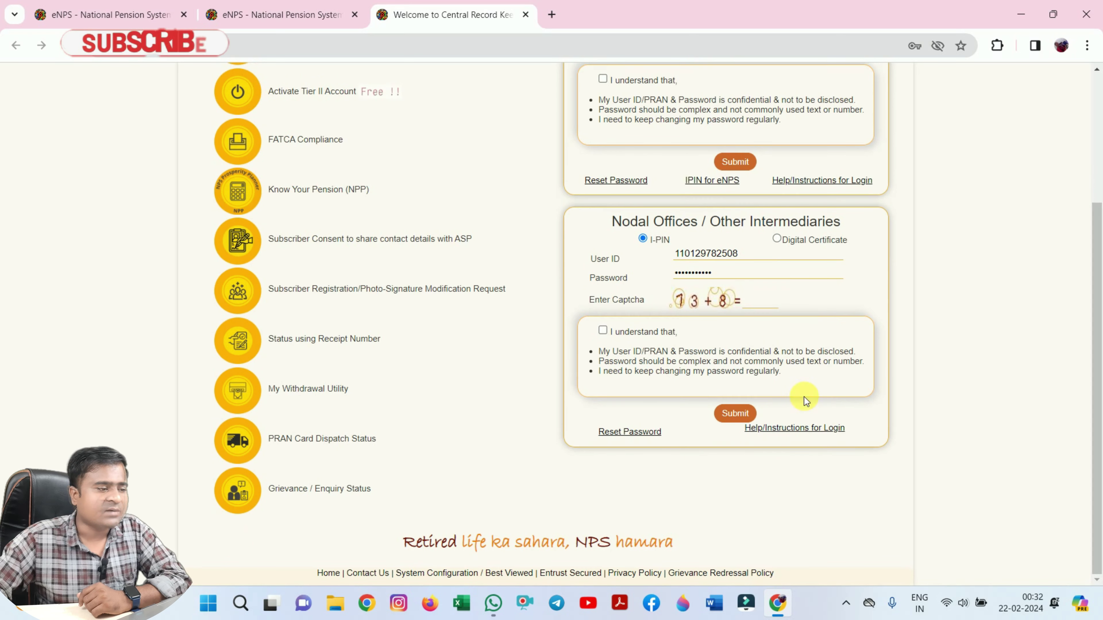
scroll(780, 377, "up", 3)
left_click_drag(590, 151, 622, 152)
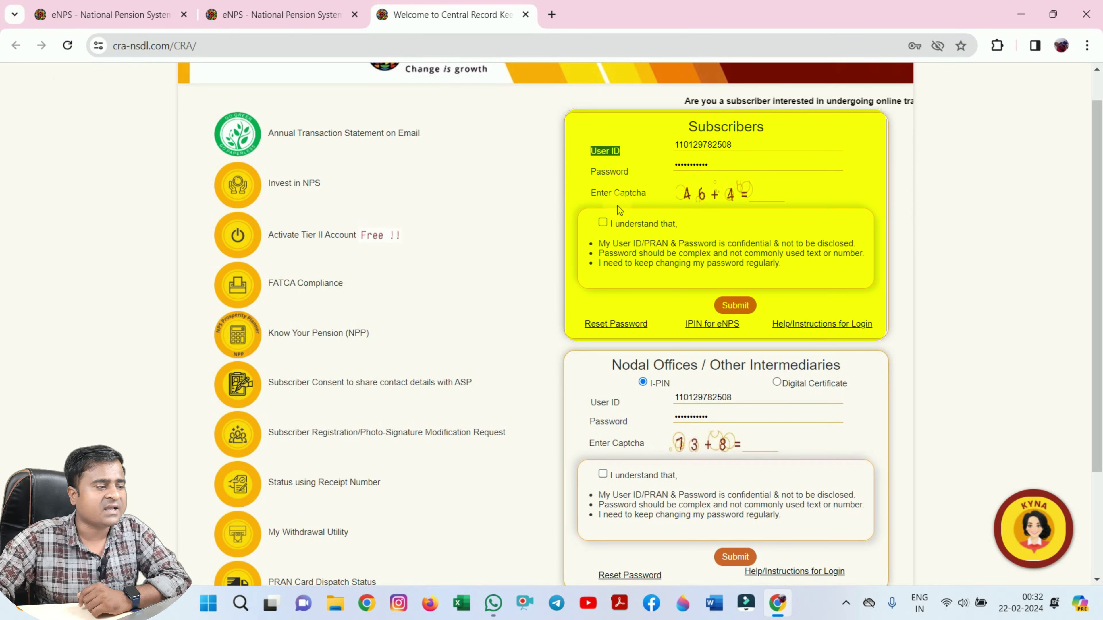
left_click(598, 201)
left_click(764, 195)
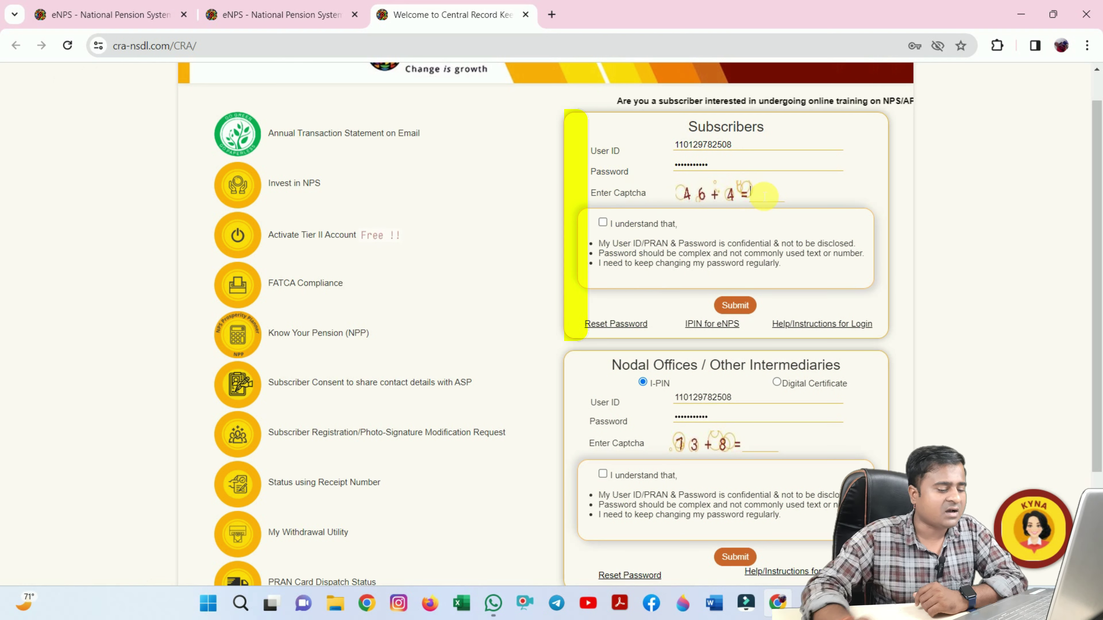
type("50")
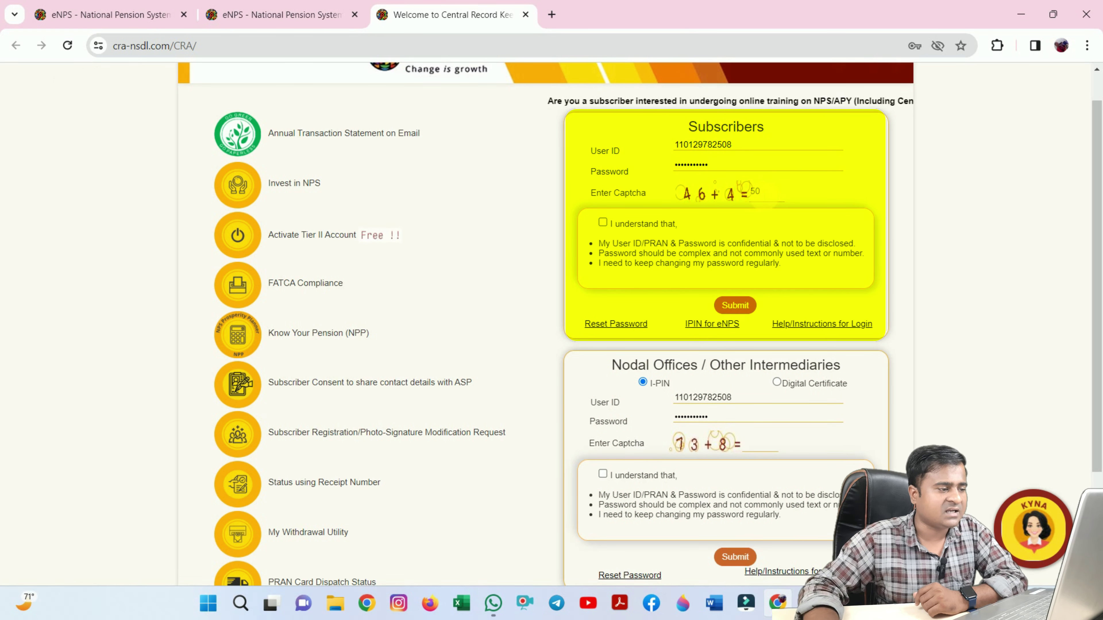
left_click(601, 223)
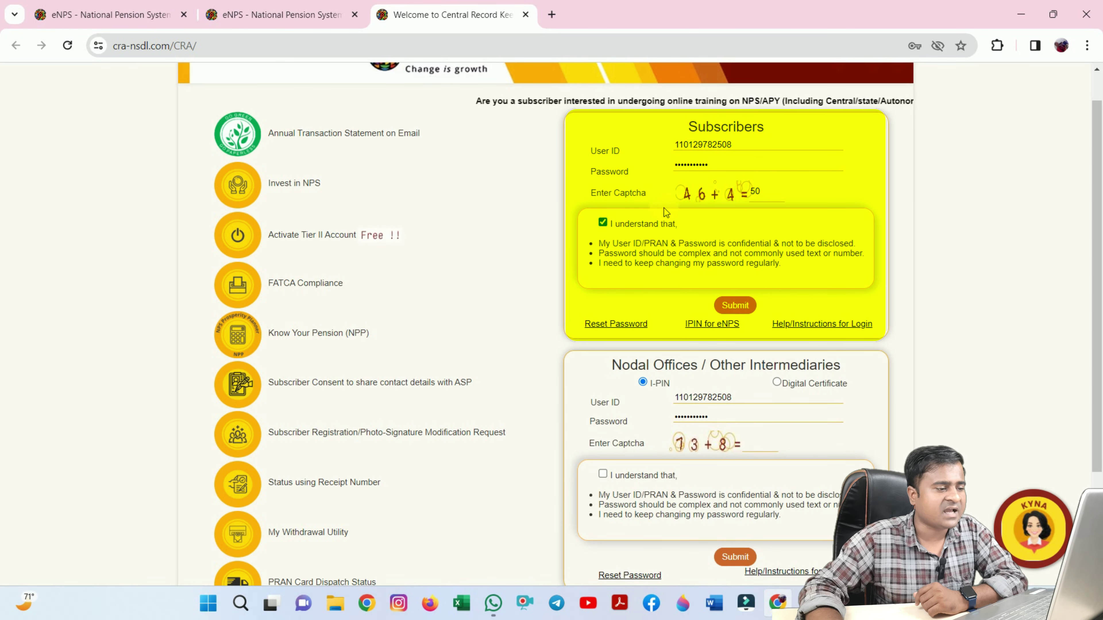
left_click(740, 306)
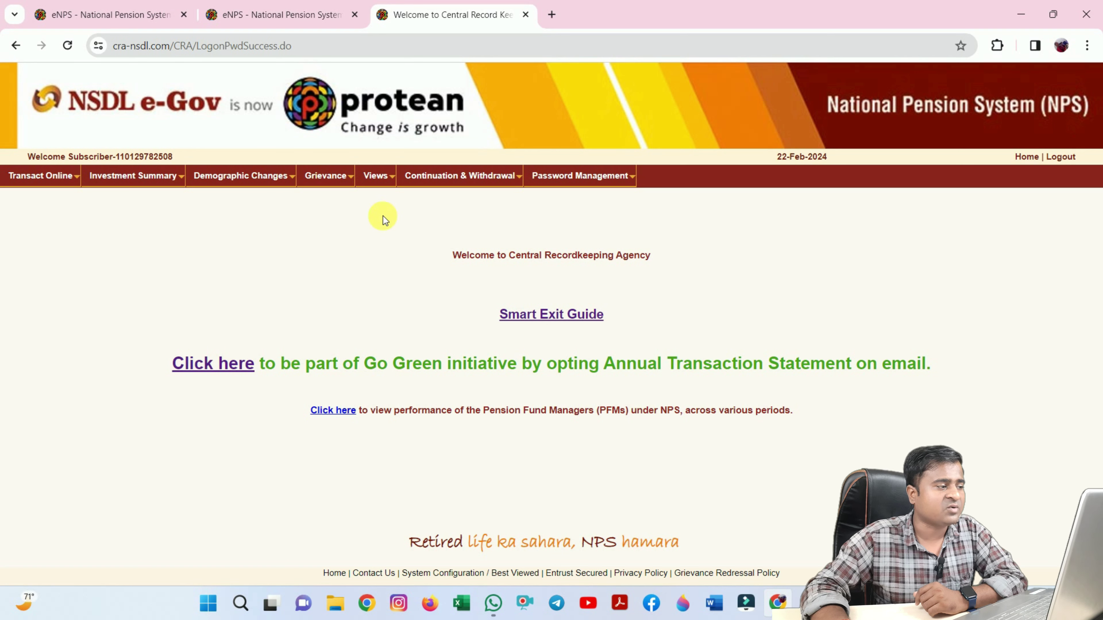
Open the page for logging a new grievance request
left_click(332, 179)
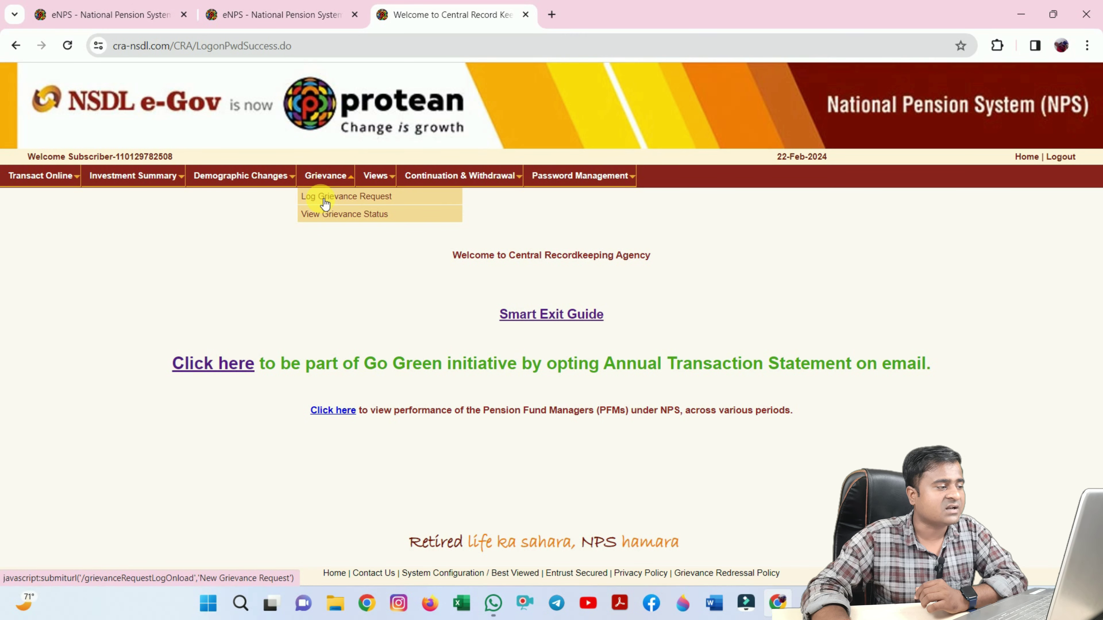
left_click(325, 200)
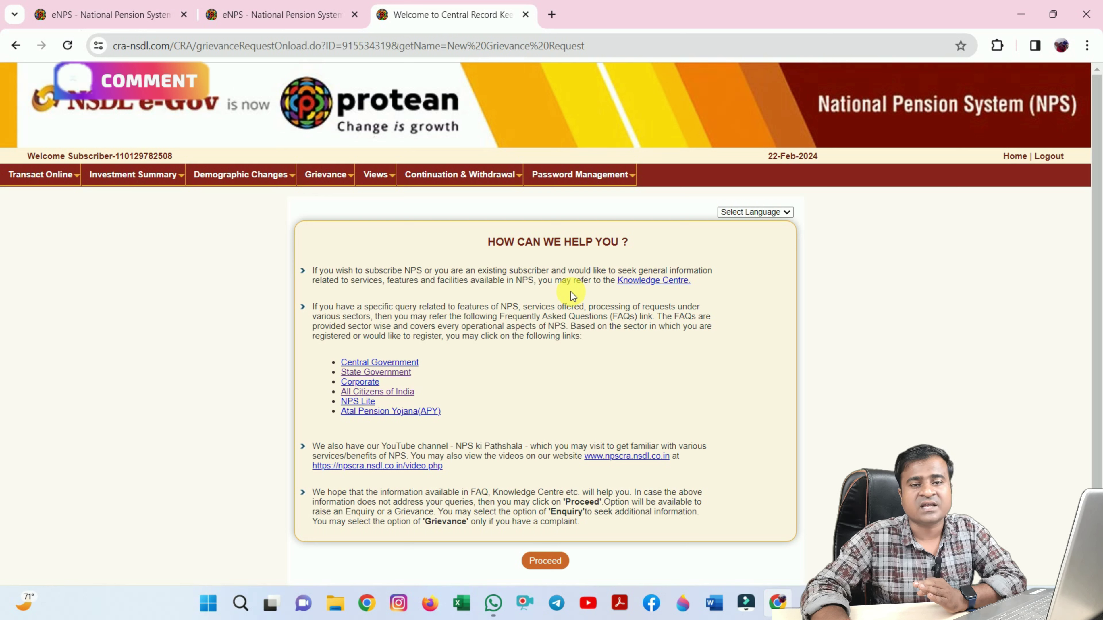
Switch the grievance help page's language to हिन्दी
left_click(749, 213)
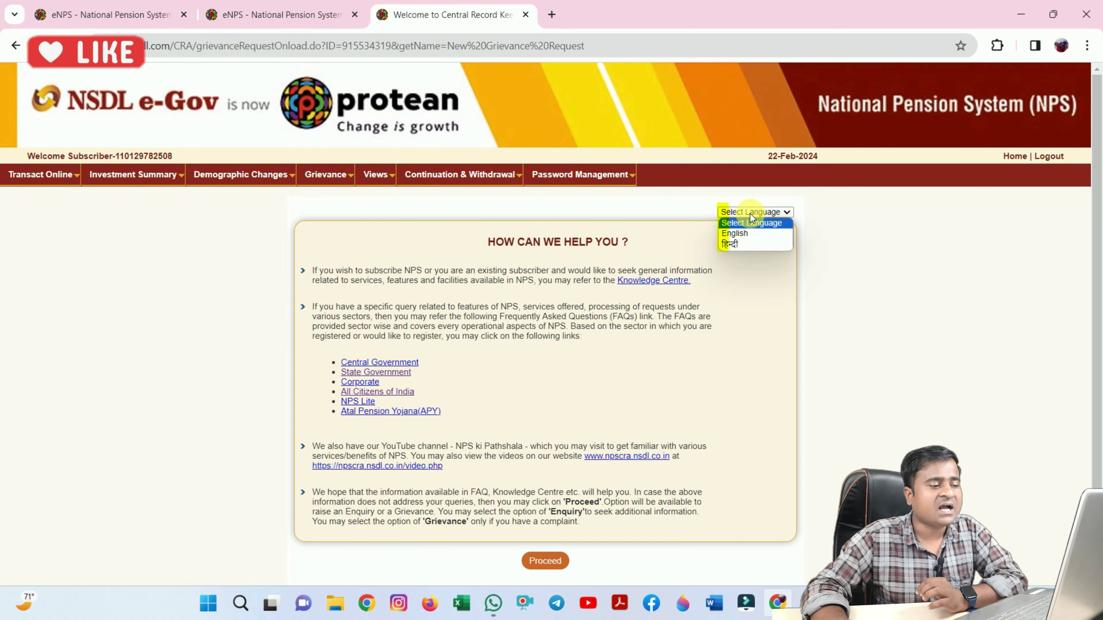
left_click(751, 244)
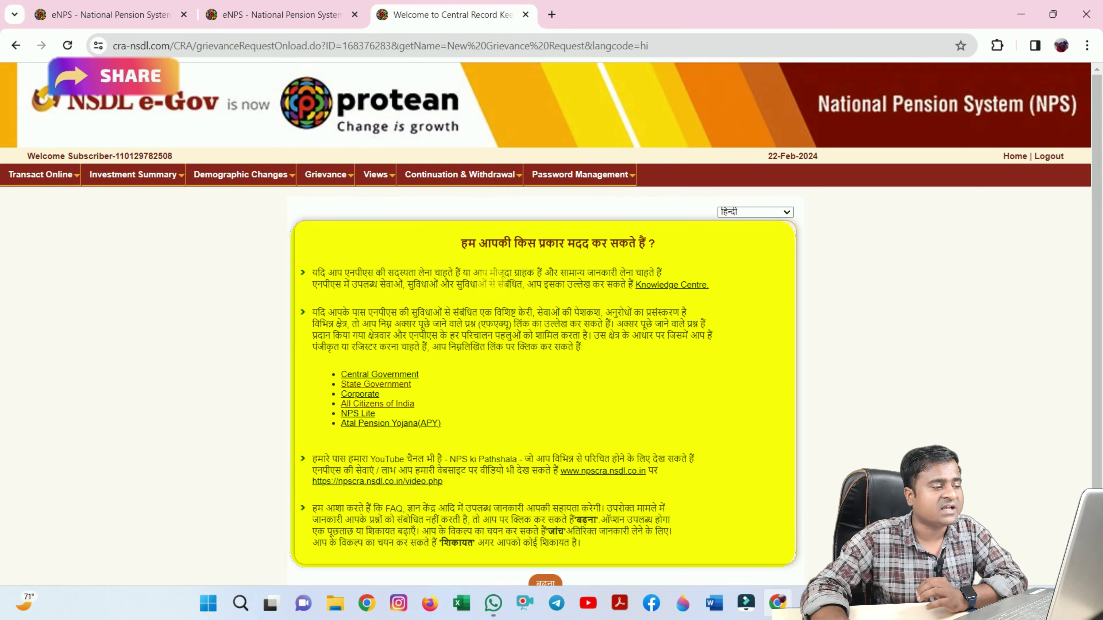
scroll(722, 292, "down", 1)
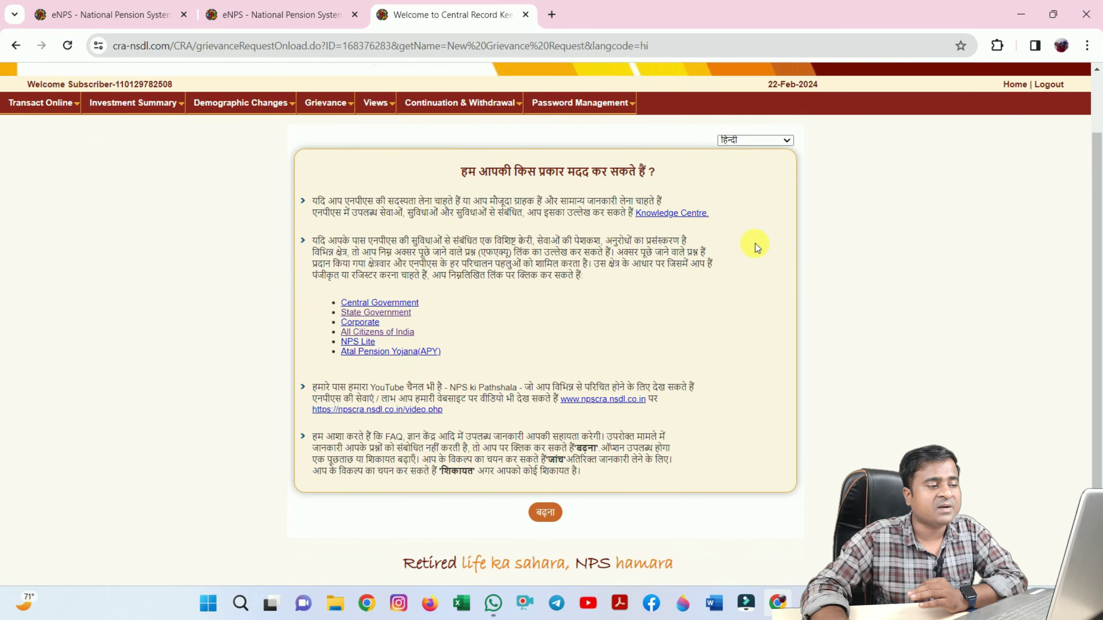
Set the help page's language to English and proceed to the New Grievance / Enquiry Request form
left_click(789, 141)
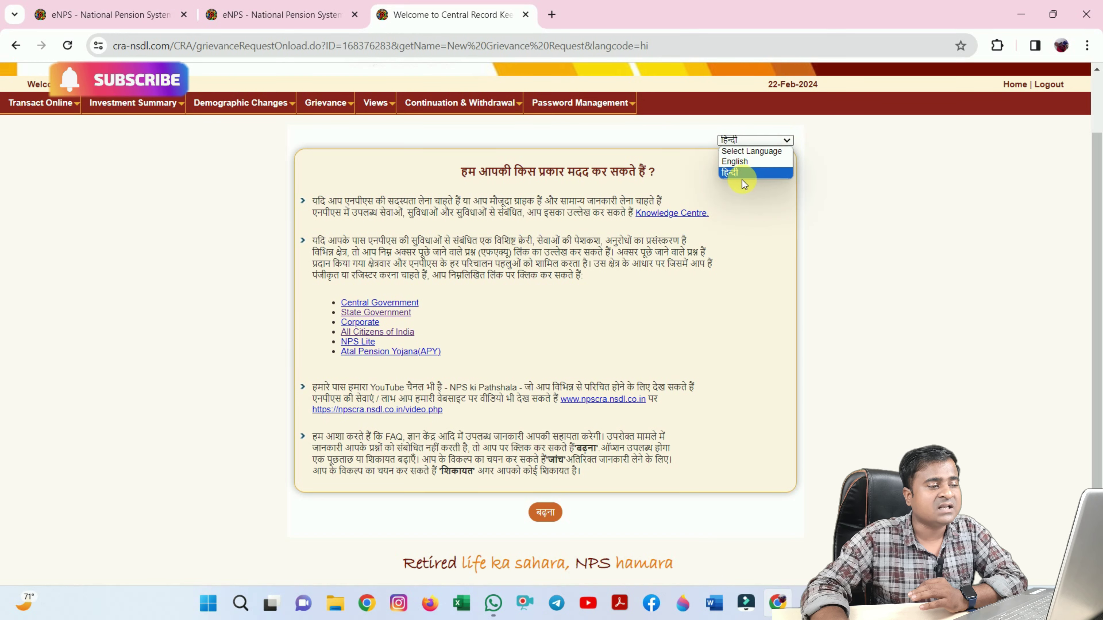
left_click(740, 164)
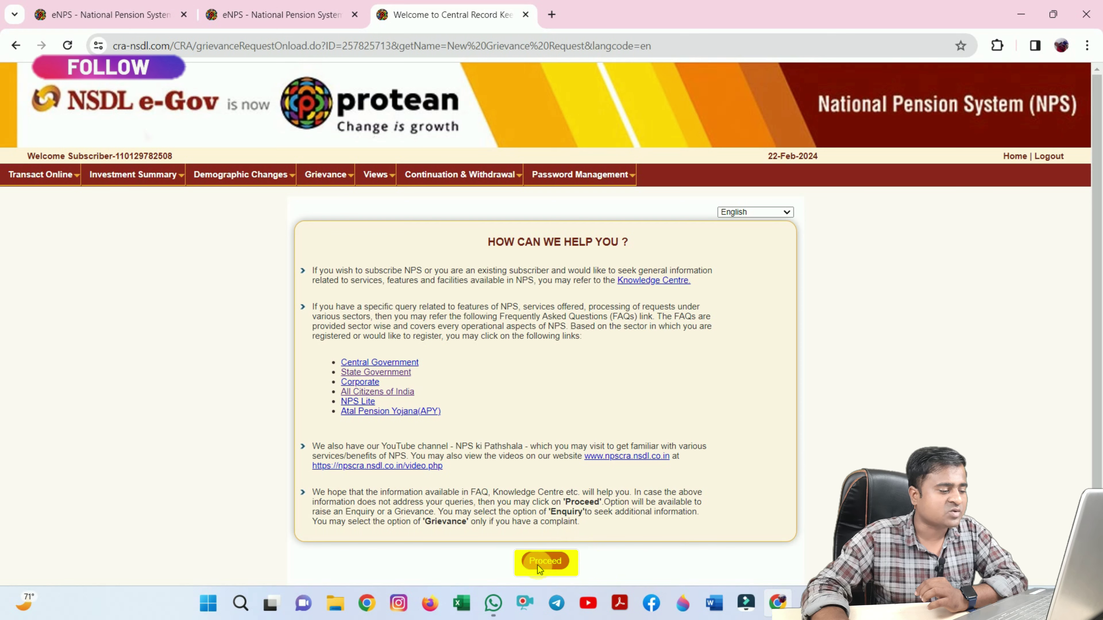
left_click(546, 561)
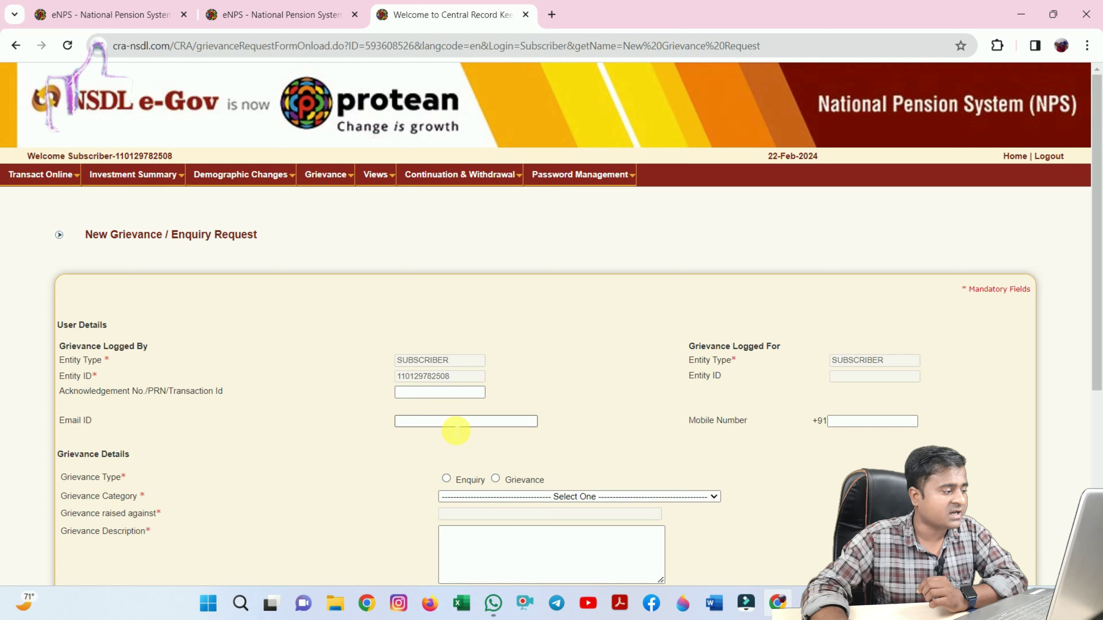
Fill in the subscriber's email ID and mobile number in the user details
left_click(455, 421)
key("ctrl+v")
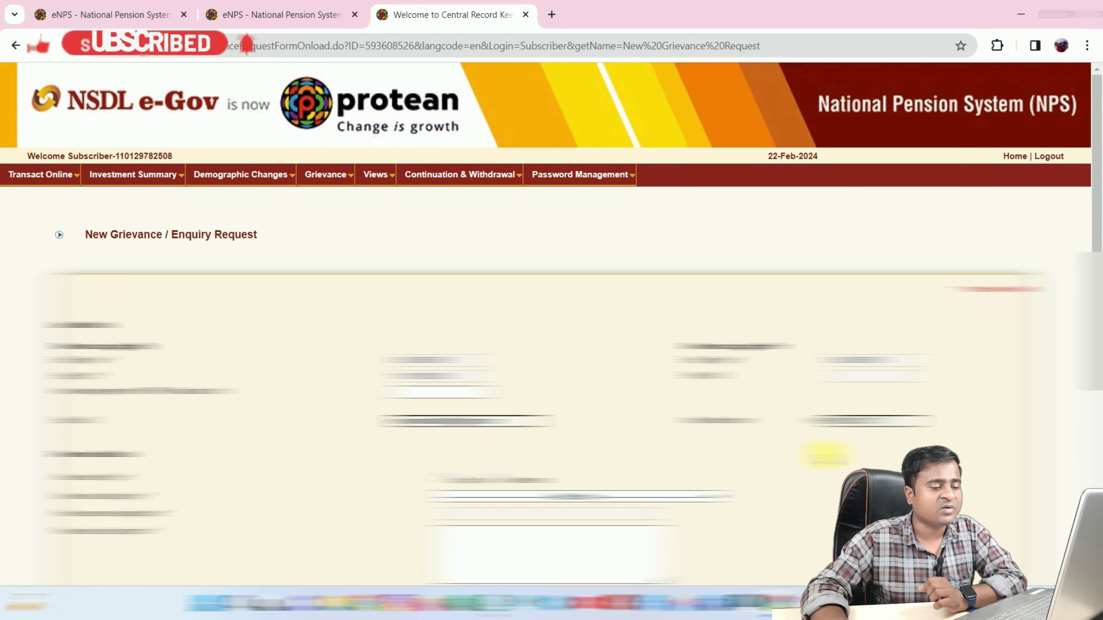
Set the grievance type to Grievance and the grievance category to PRAN Related
scroll(839, 470, "down", 3)
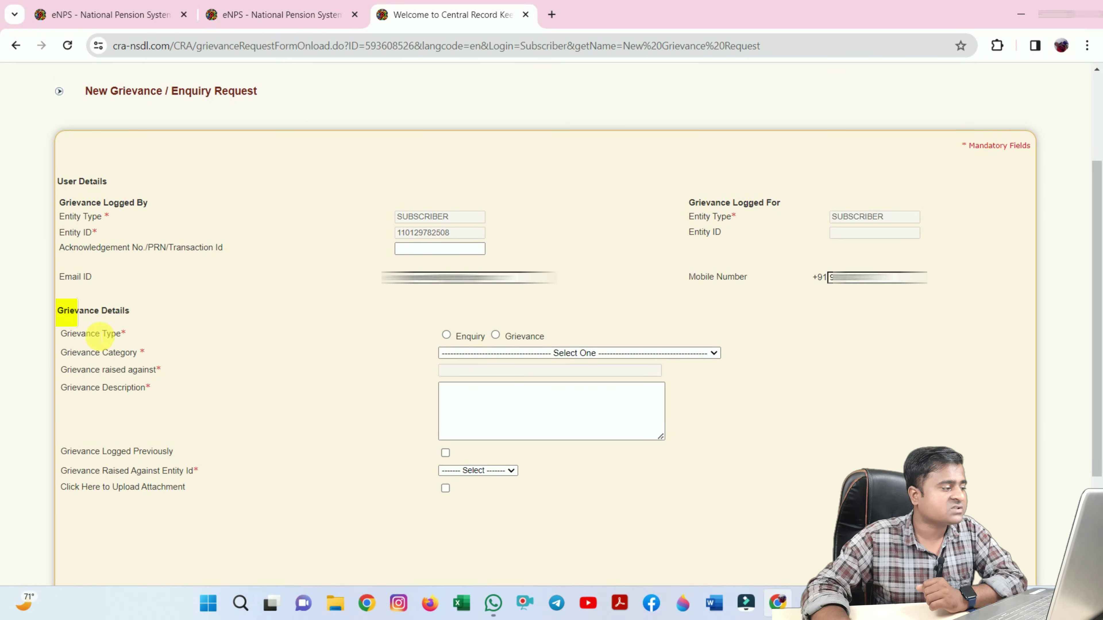
left_click_drag(58, 315, 106, 311)
left_click(142, 314)
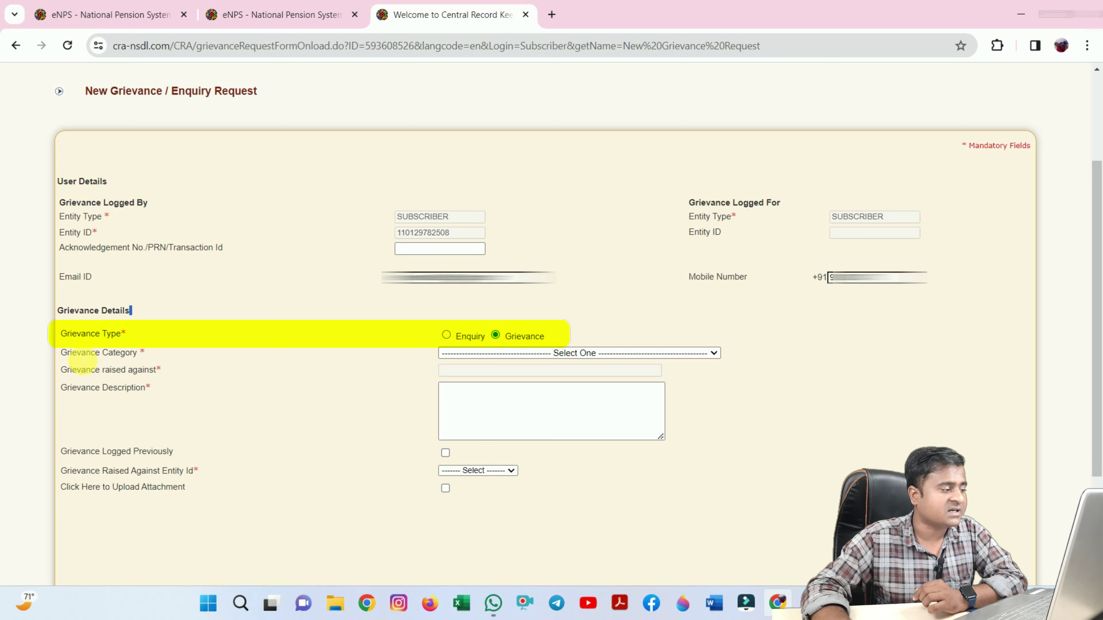
left_click_drag(78, 360, 137, 359)
left_click(573, 354)
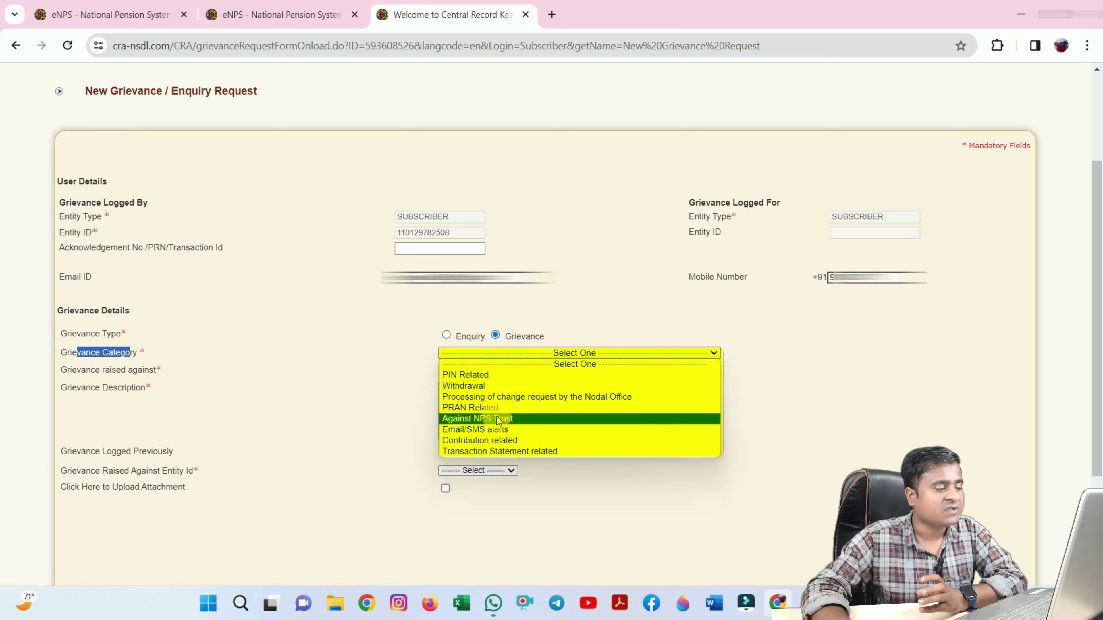
left_click(474, 408)
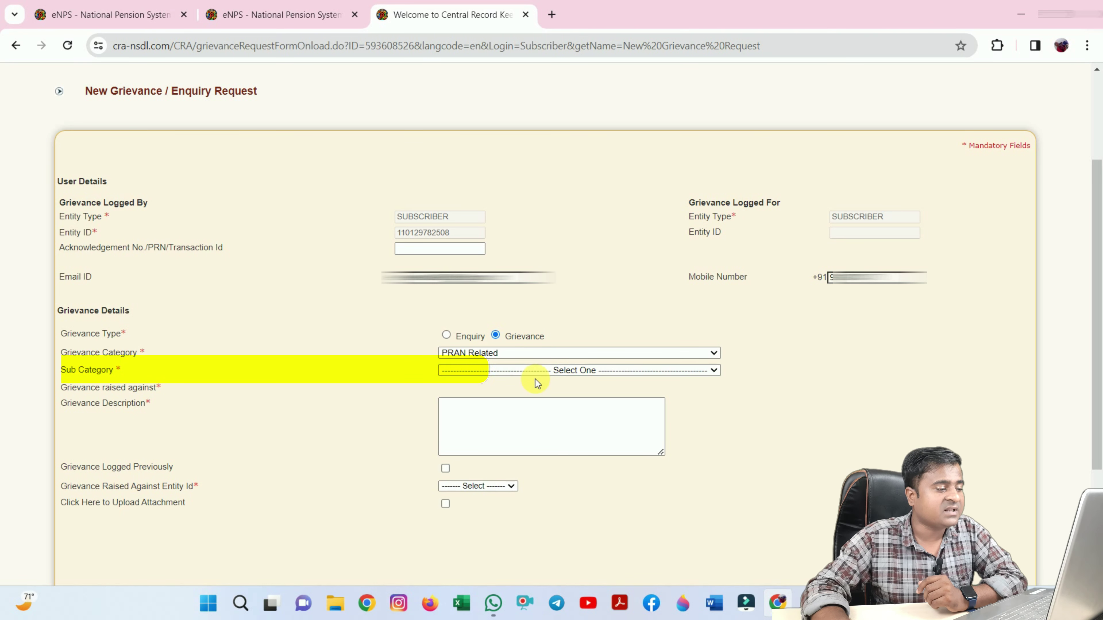
Set the sub category to PRAN card not received and answer No to being satisfied with the information provided
left_click(558, 370)
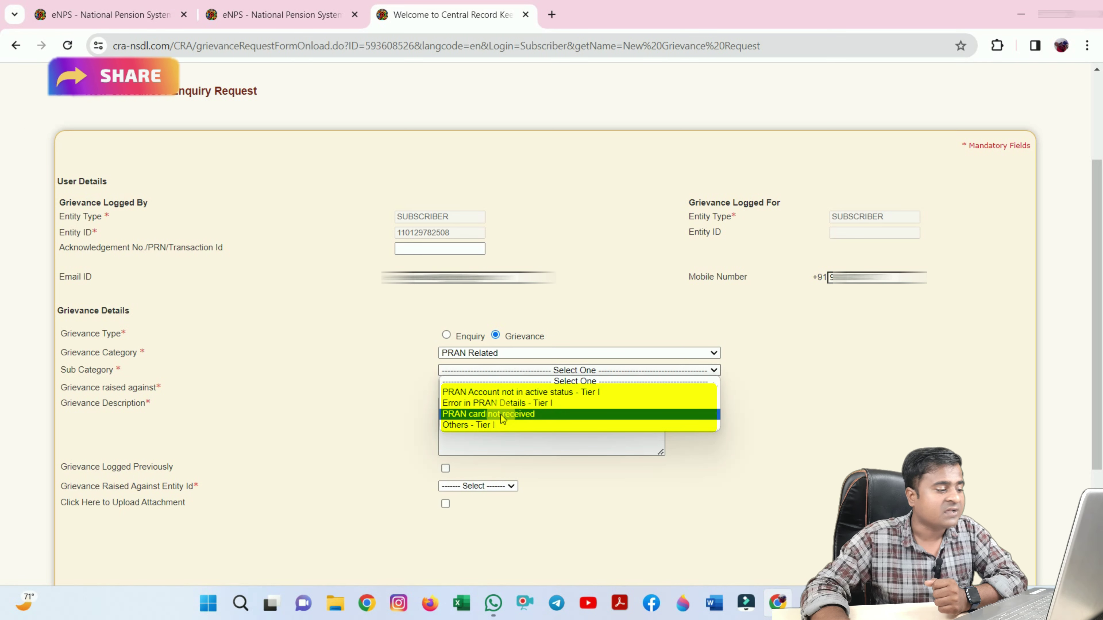
left_click(463, 418)
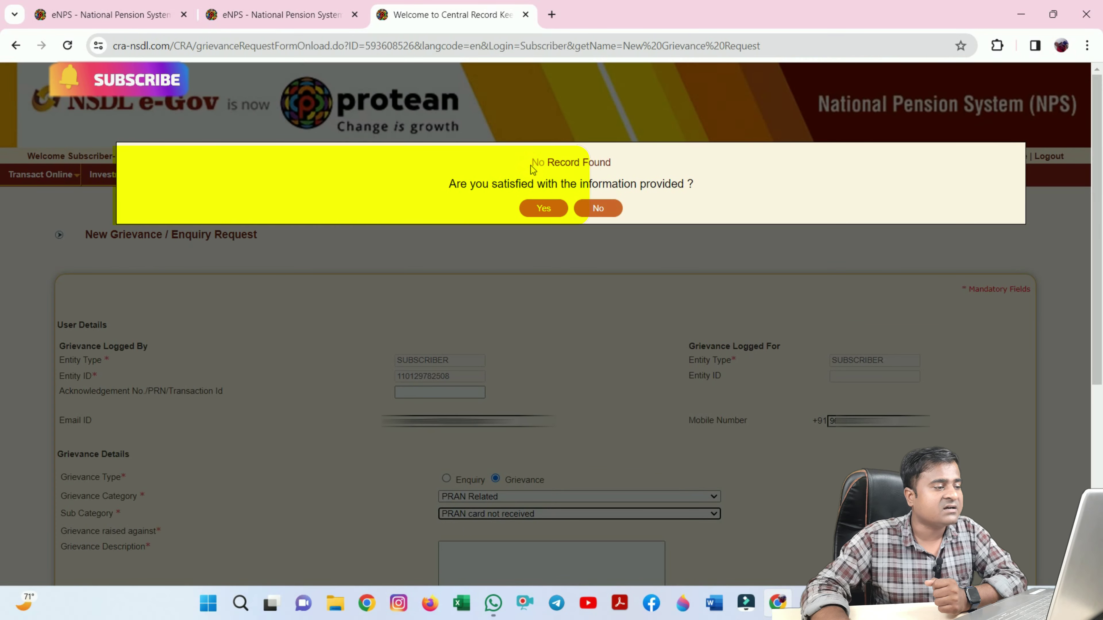
left_click_drag(532, 163, 623, 163)
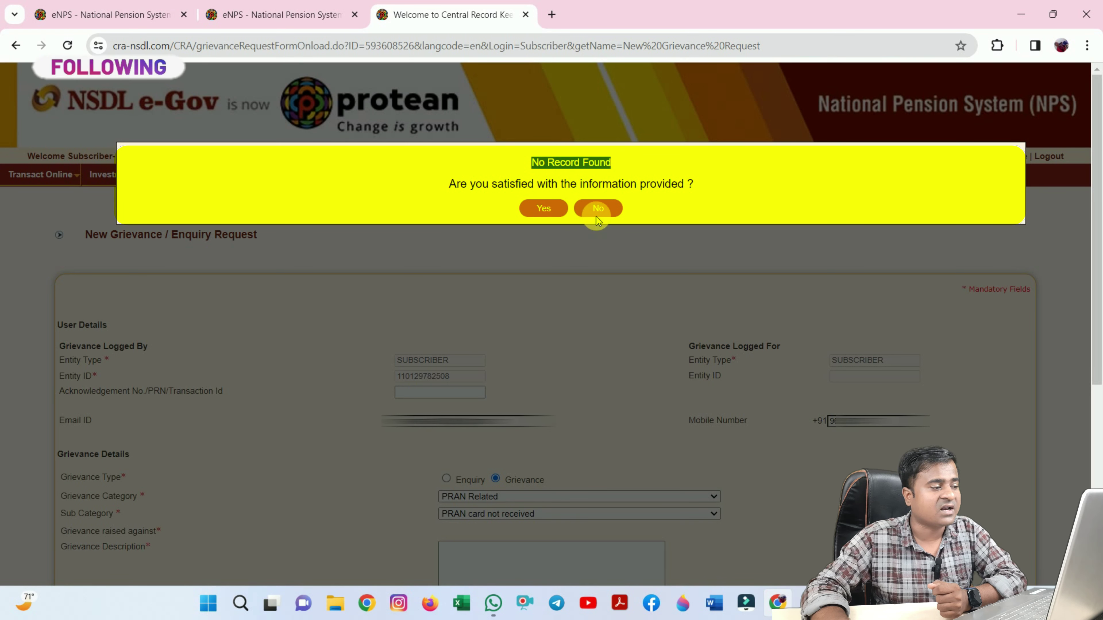
left_click_drag(448, 184, 694, 183)
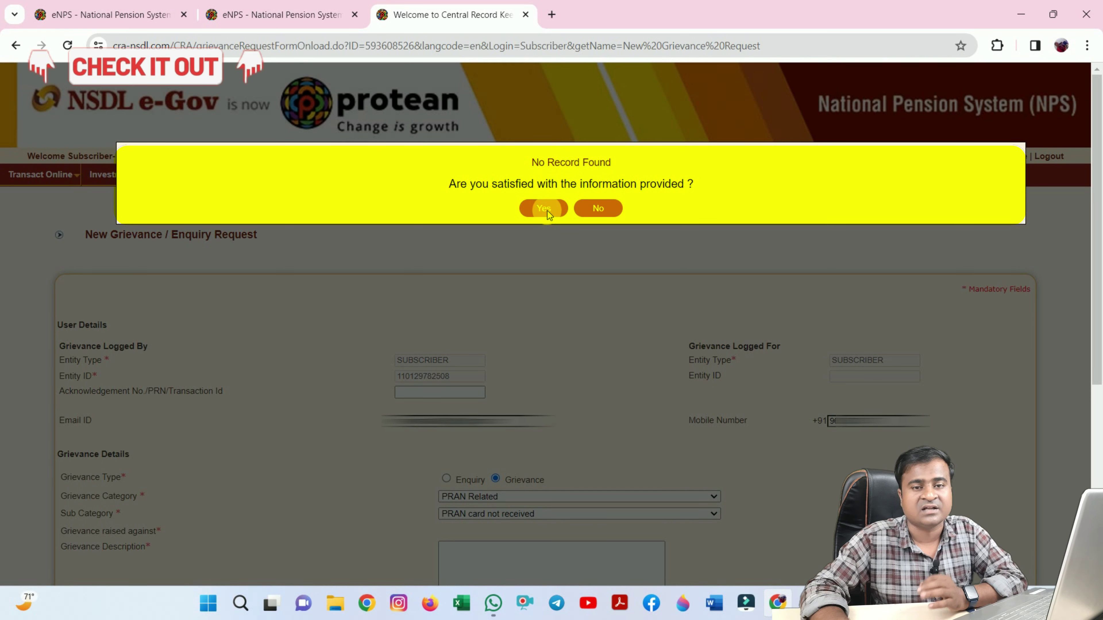
left_click(605, 209)
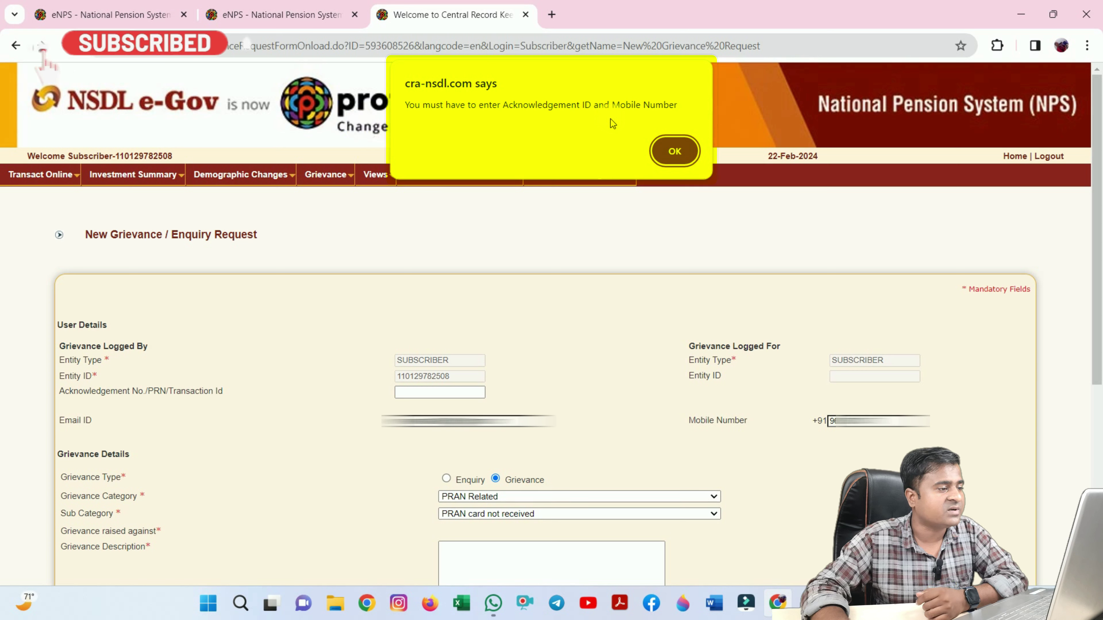
left_click(675, 151)
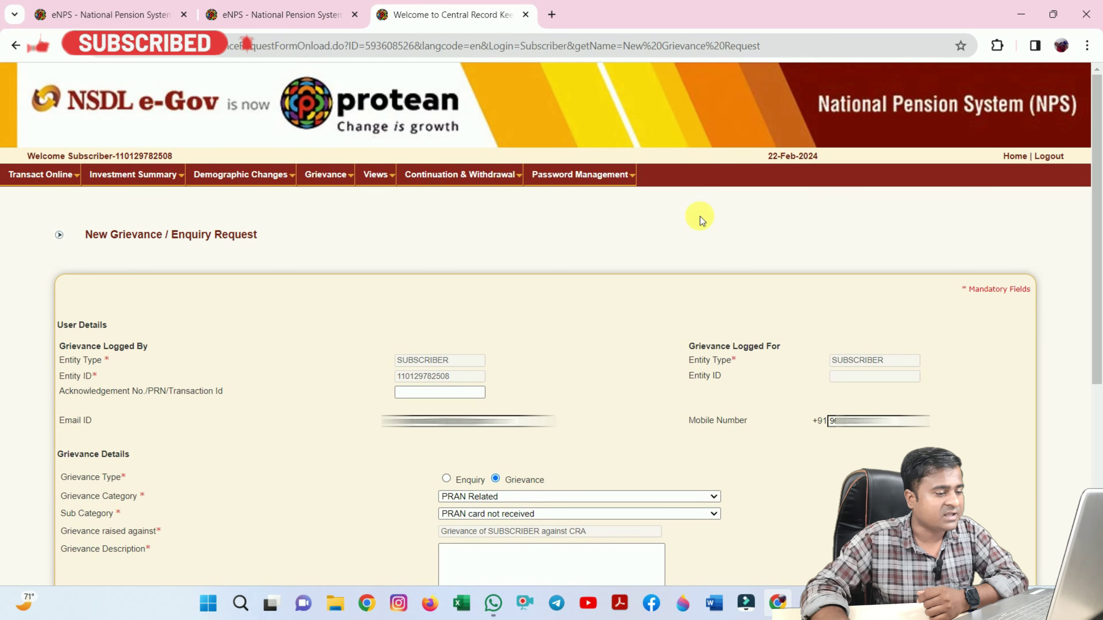
Copy the subscriber's entity ID into the Acknowledgement No./PRN/Transaction Id field
scroll(543, 344, "down", 1)
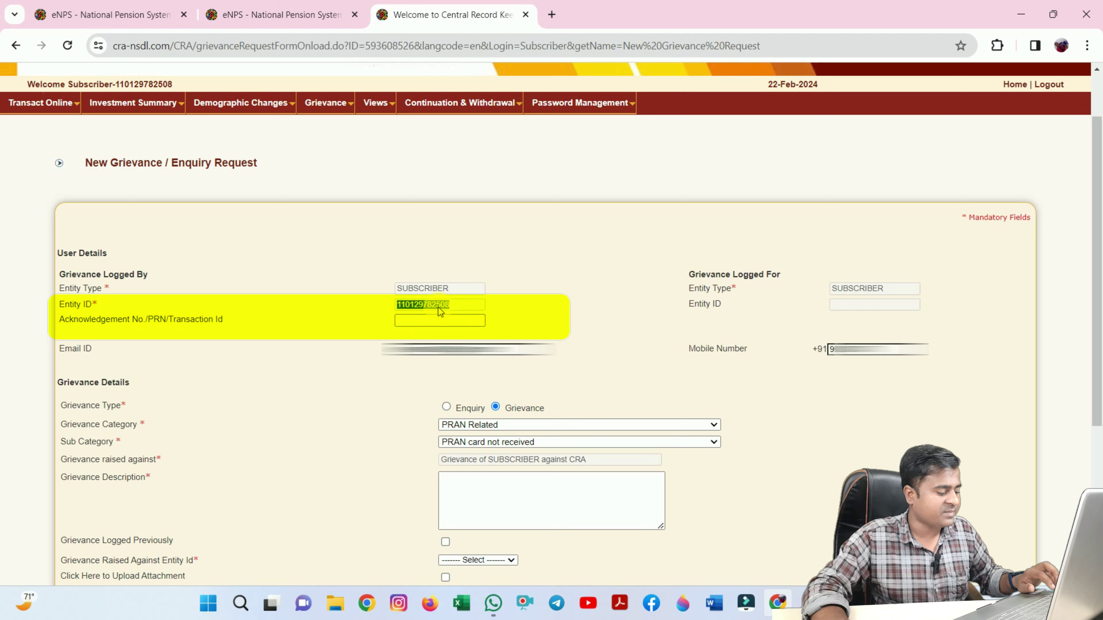
left_click(438, 322)
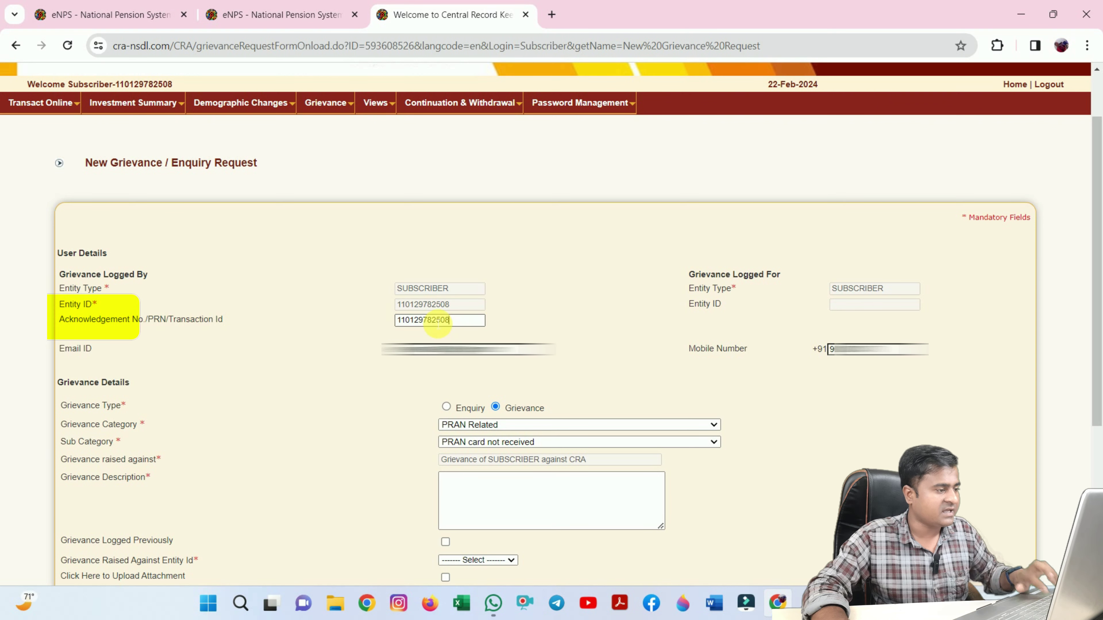
key("ctrl+v")
scroll(397, 256, "down", 5)
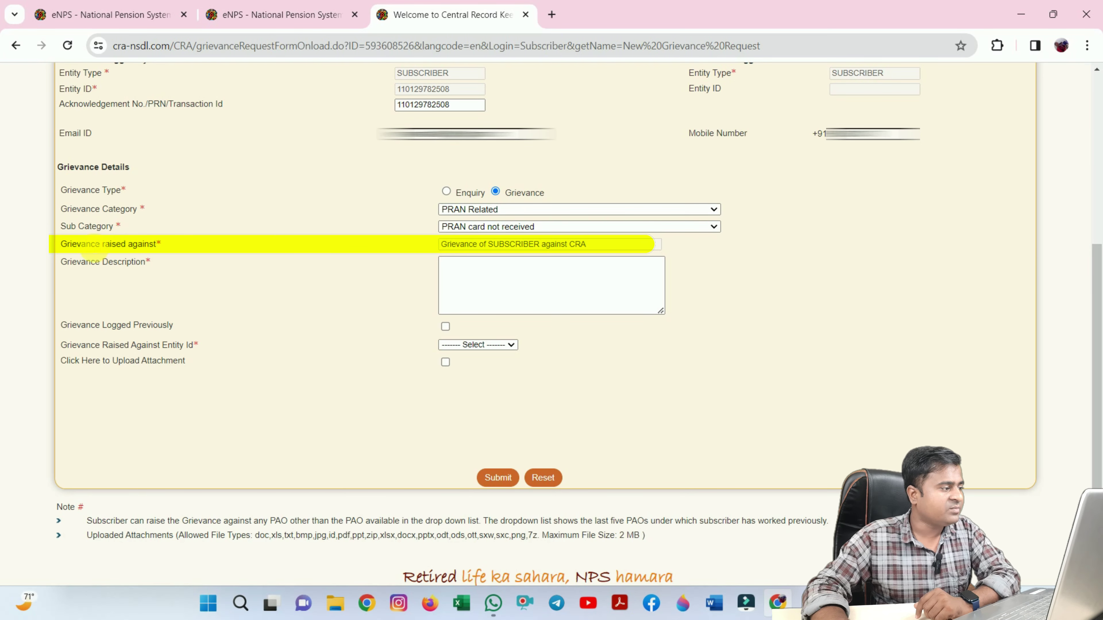
left_click_drag(73, 253, 147, 261)
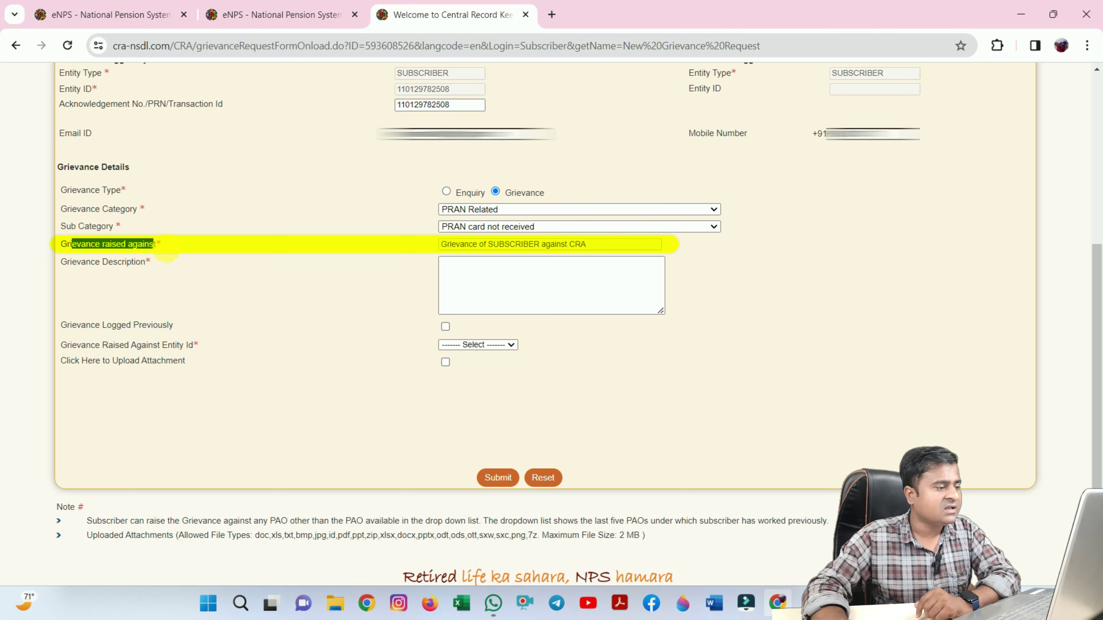
left_click(557, 246)
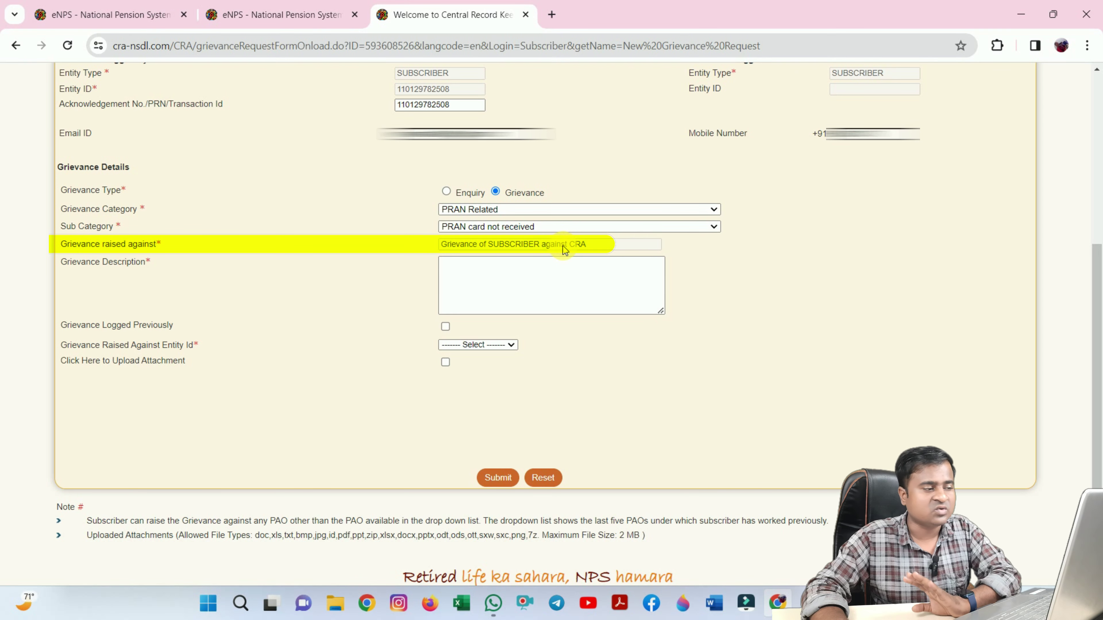
Fill in the grievance description, addressed "Respected Sir mam", stating the PRAN card has not been received and asking why and when it will come
left_click(503, 280)
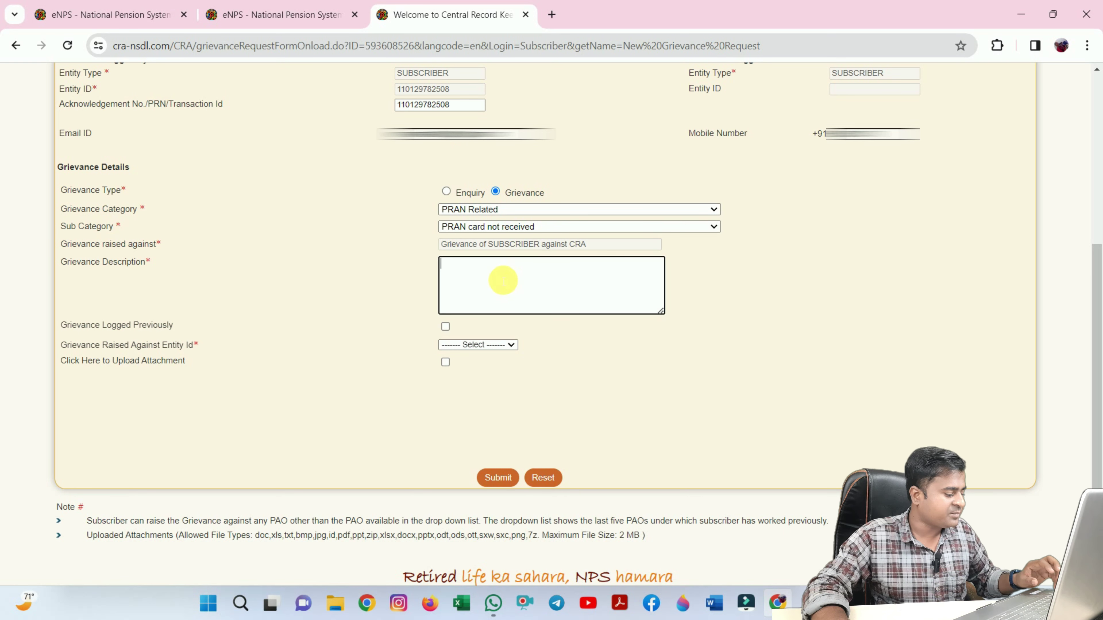
type("Respected Sir mam I have not received my PRAN card yet, please tell me why I have not received it yet and when will I get it.")
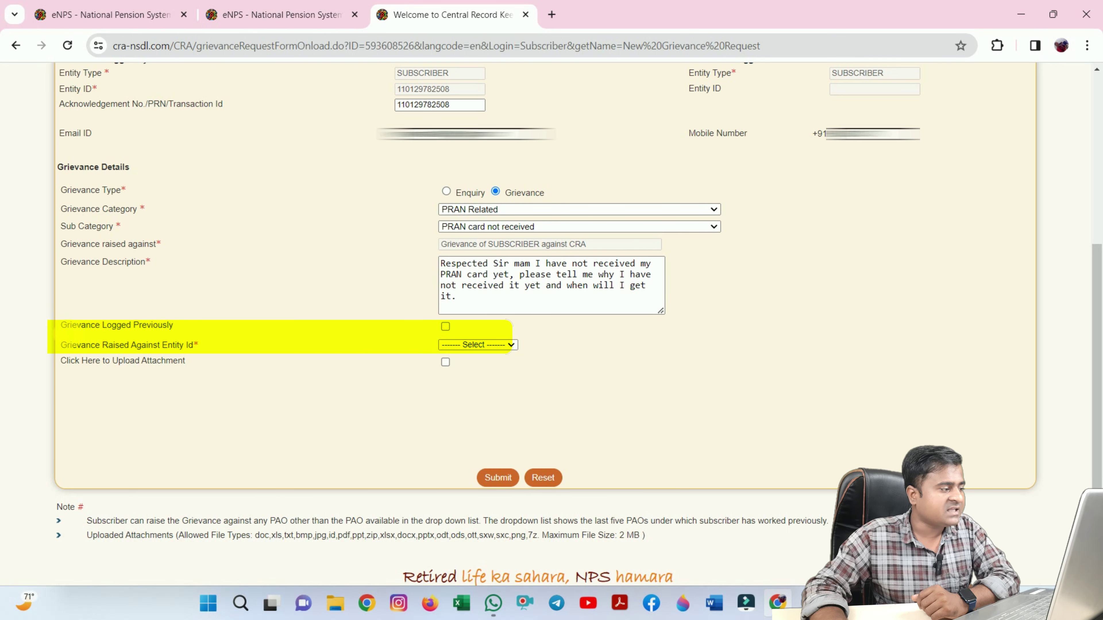
left_click_drag(67, 325, 141, 322)
left_click(306, 327)
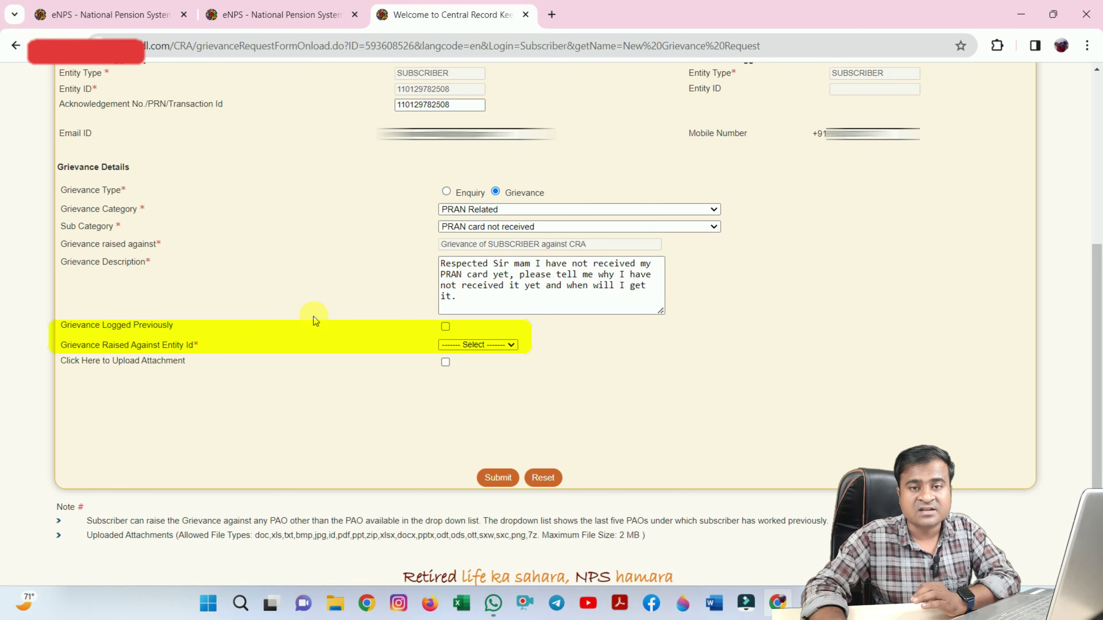
left_click(446, 327)
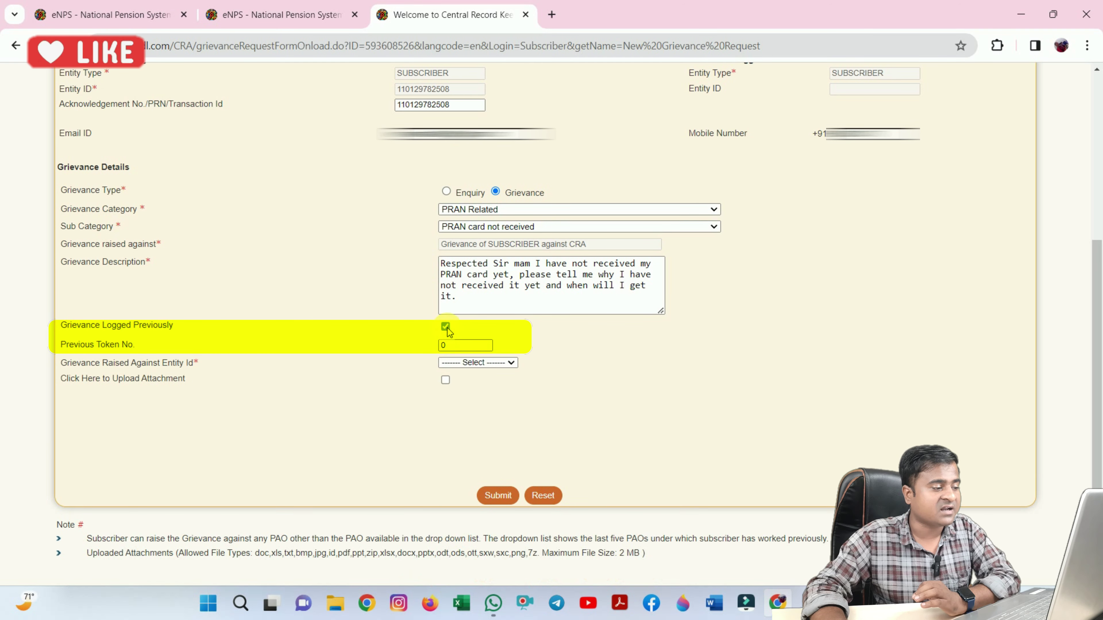
left_click(452, 345)
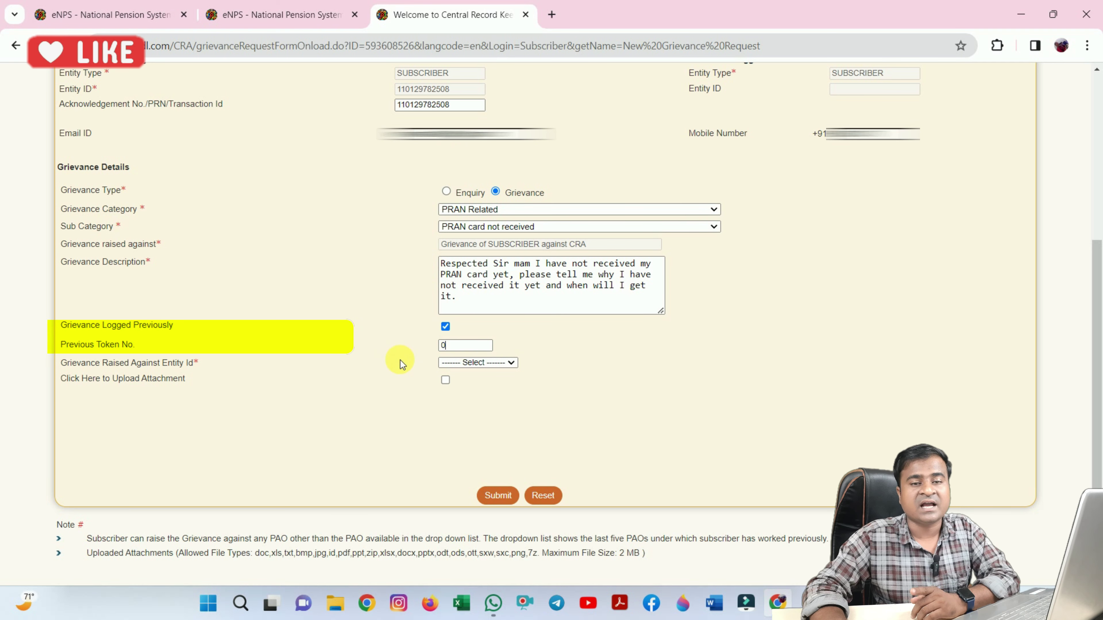
left_click_drag(104, 347, 129, 346)
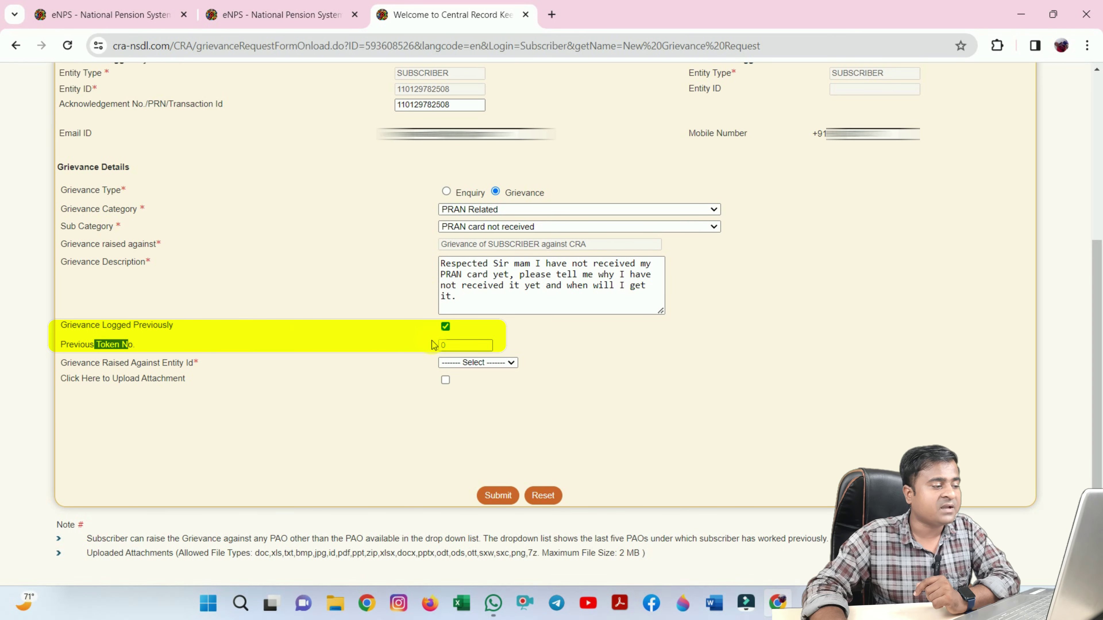
left_click(384, 339)
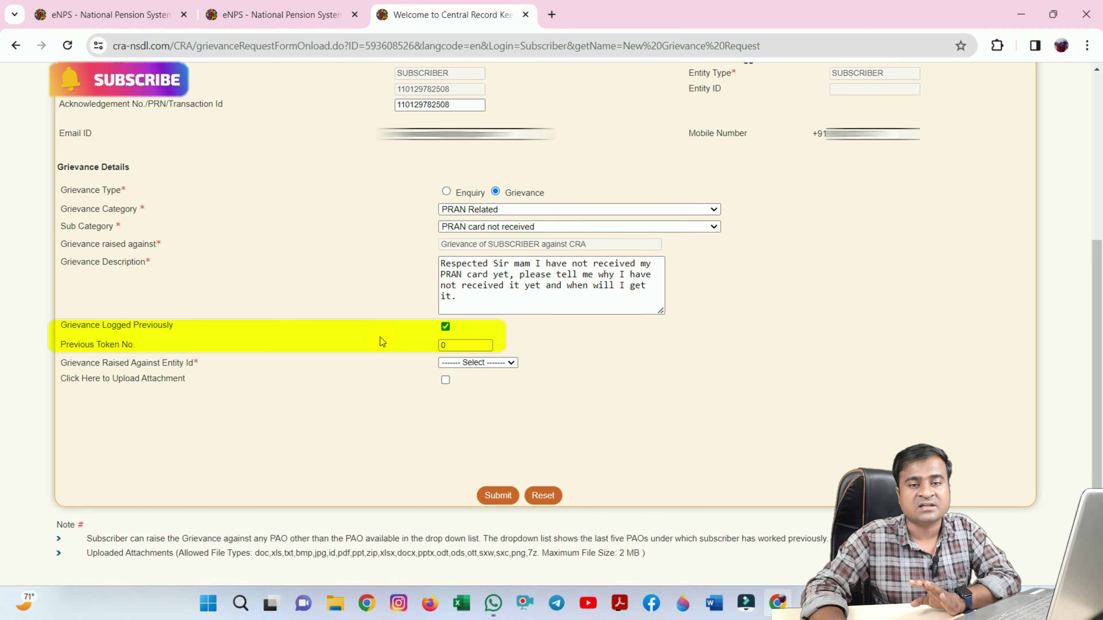
left_click(446, 326)
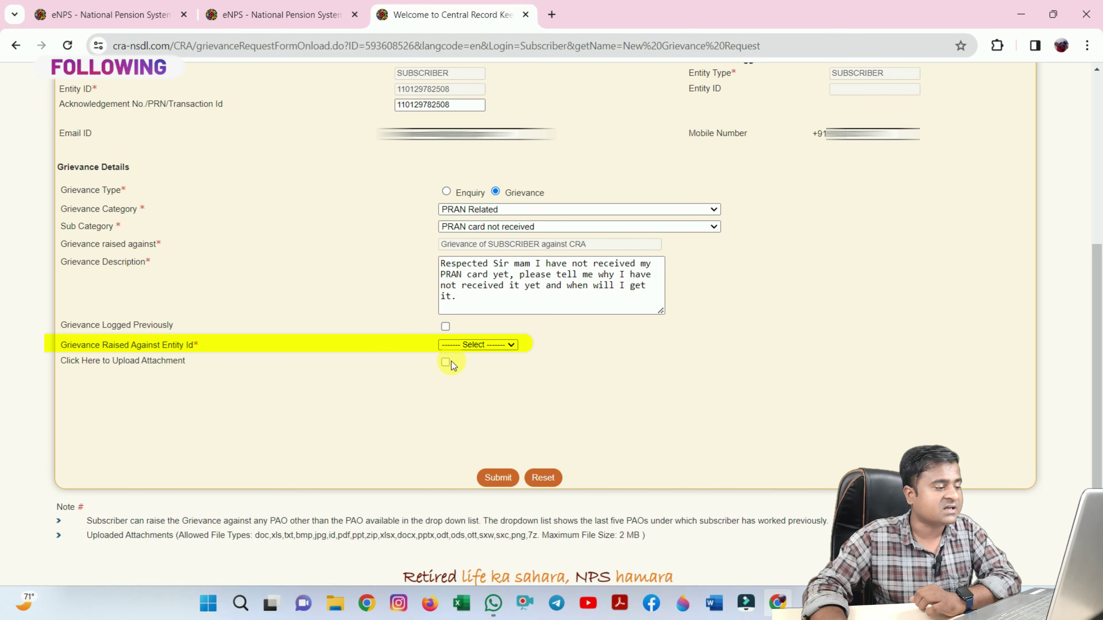
Set the Grievance Raised Against Entity Id to CRA
left_click(441, 346)
left_click(469, 364)
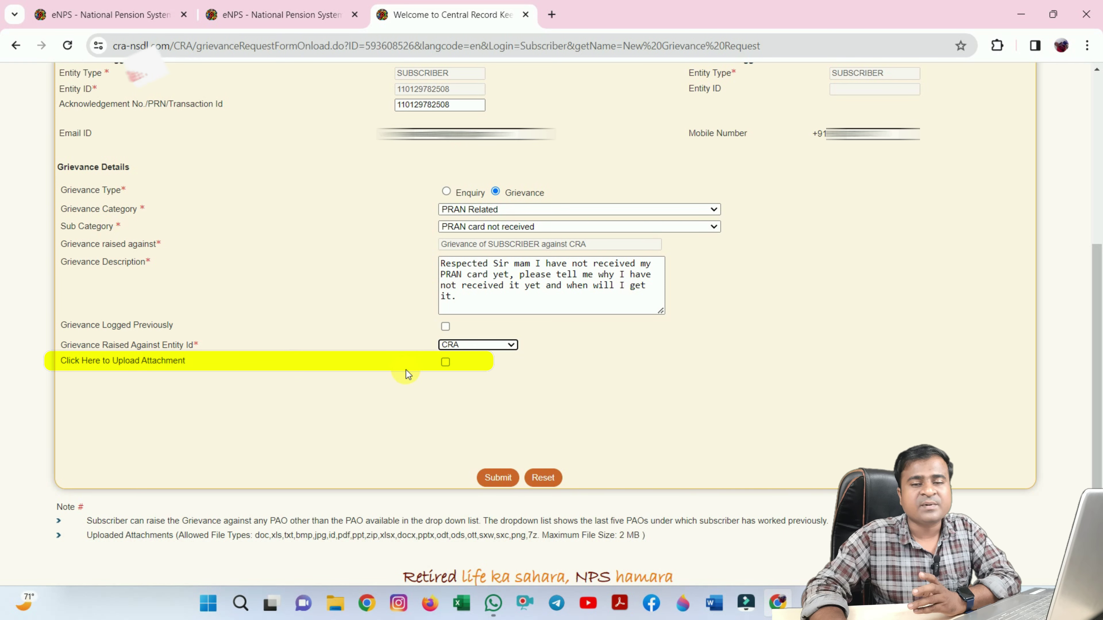
left_click(445, 363)
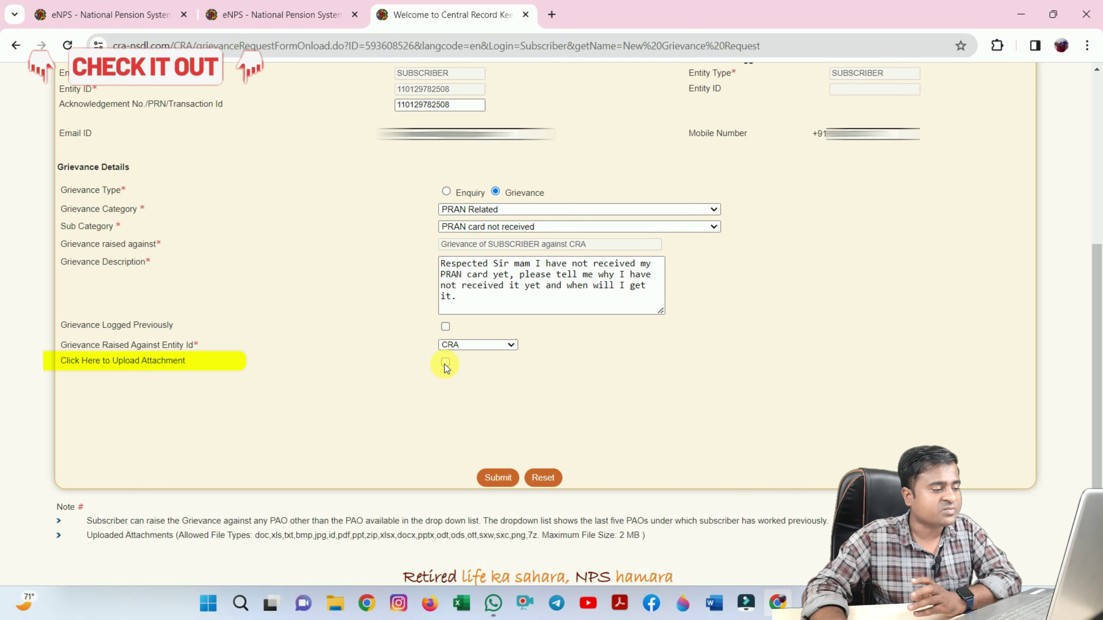
left_click(446, 363)
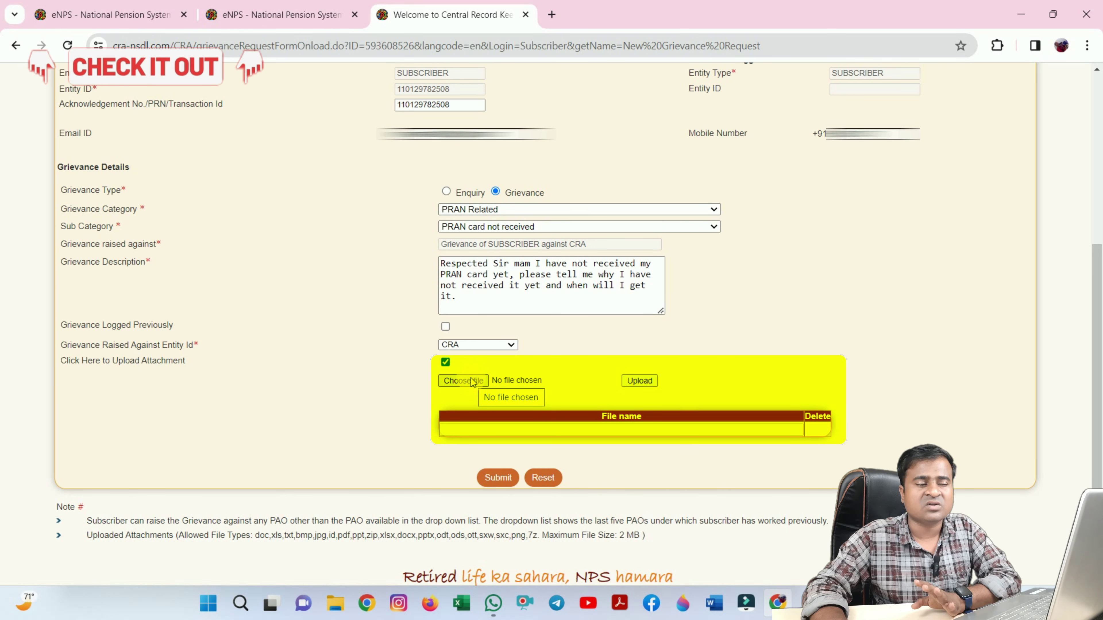
left_click(445, 364)
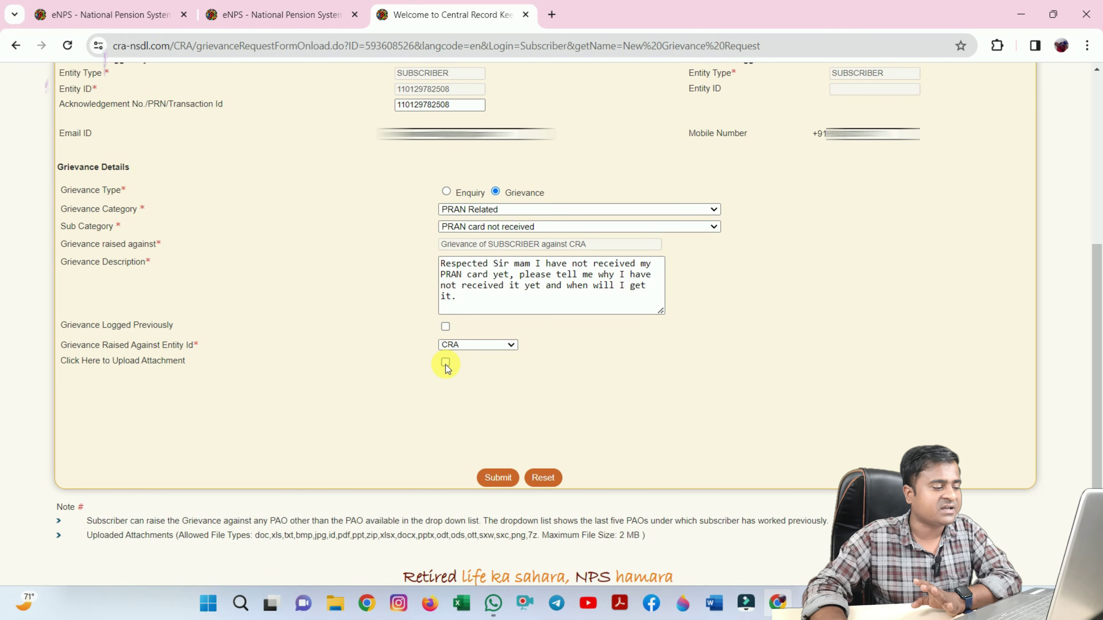
Submit the grievance request and select the token number in the confirmation message
left_click(505, 481)
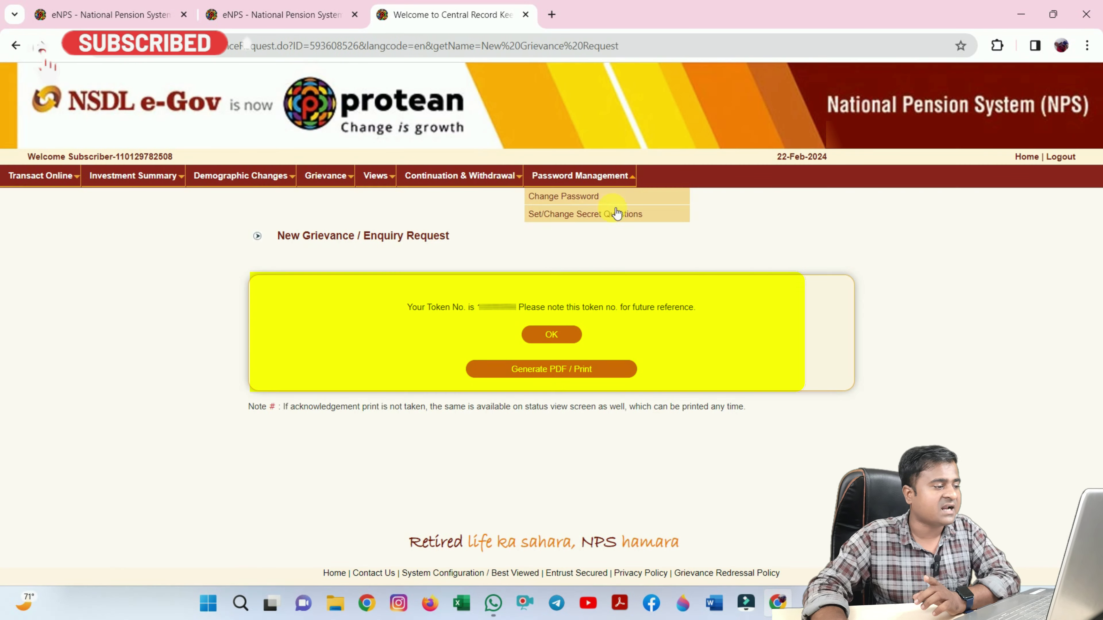
left_click_drag(408, 307, 479, 307)
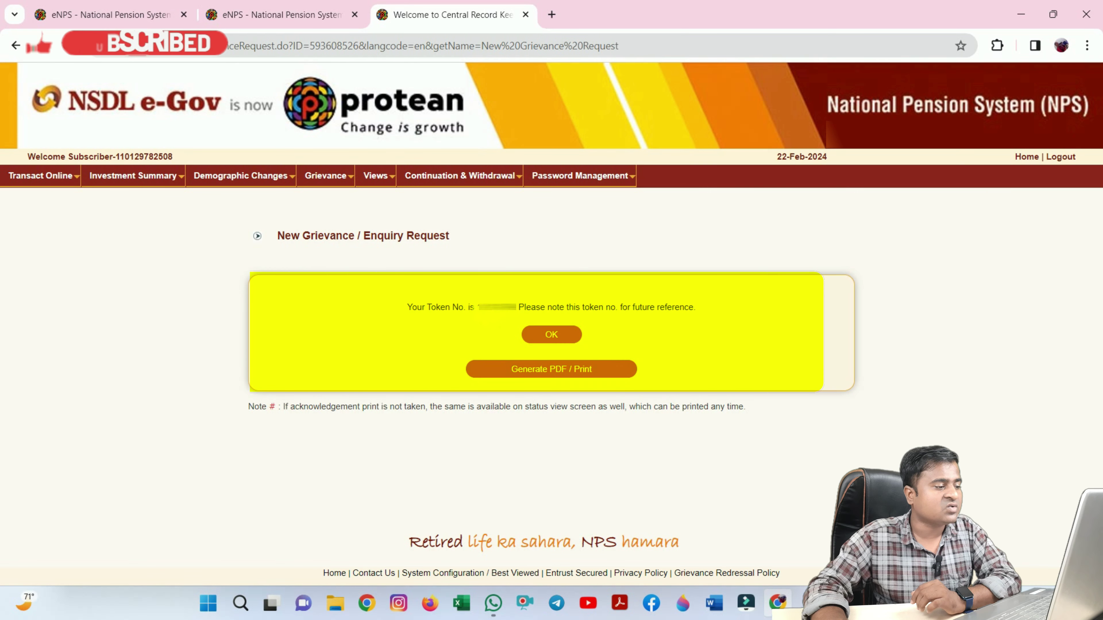
double_click(480, 307)
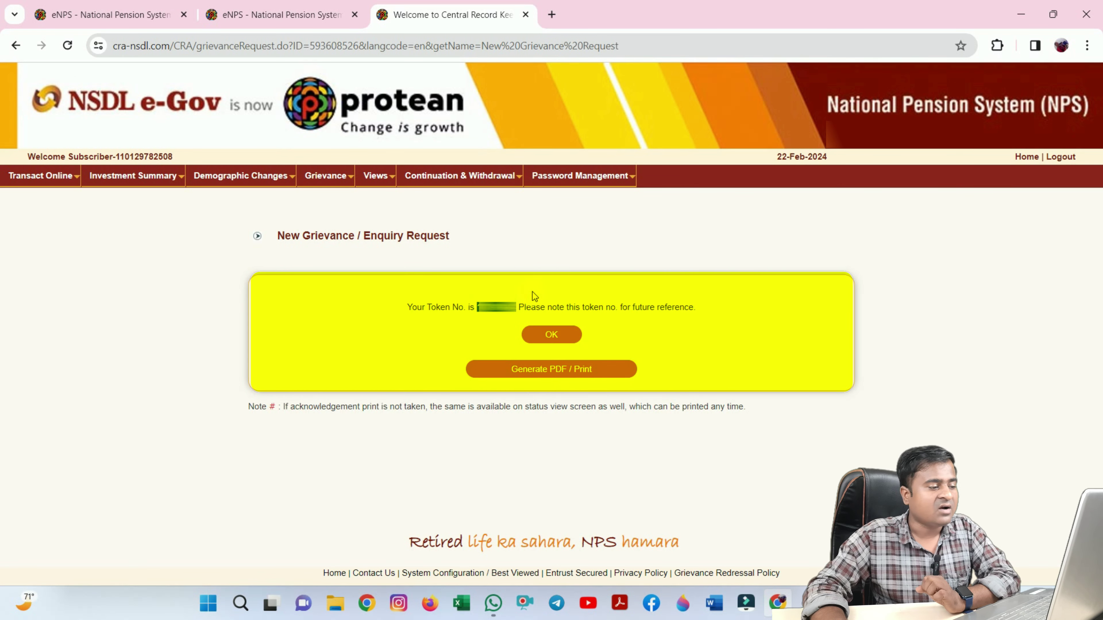
Generate the grievance acknowledgement PDF and open the downloaded file
left_click(560, 369)
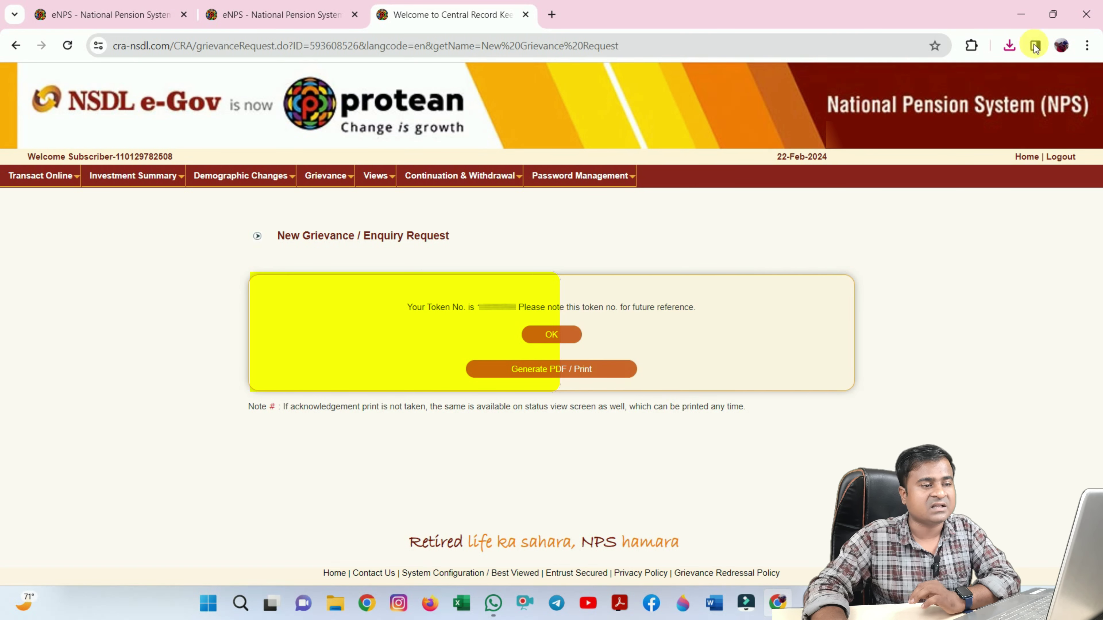
left_click(1009, 45)
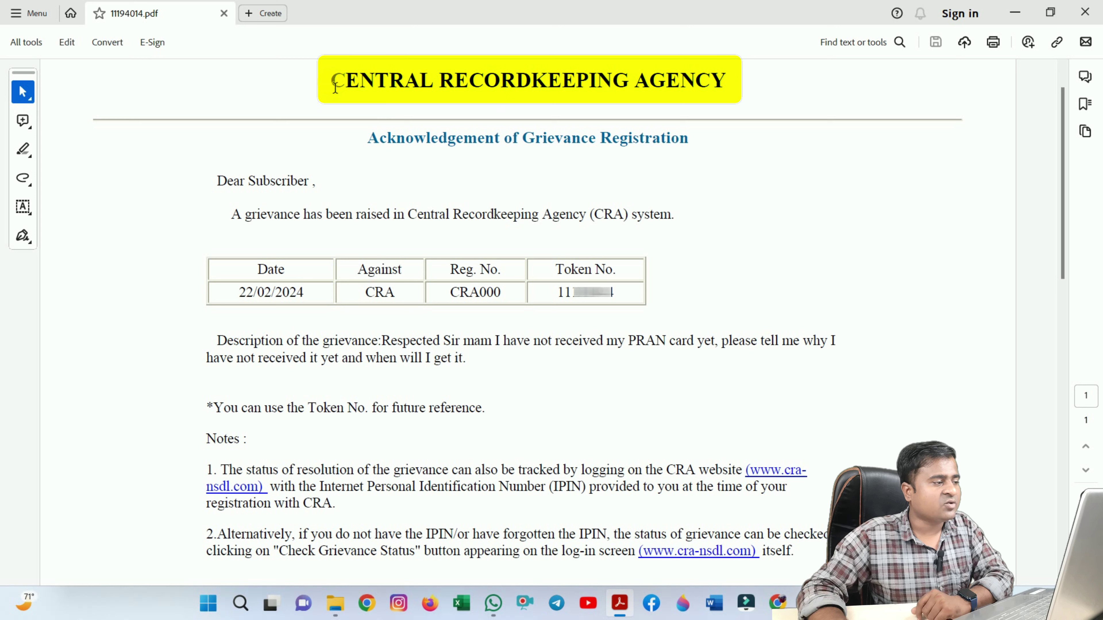
Review the acknowledgement's headings, the date, against, registration and token number entries in the table, and the grievance description
left_click_drag(351, 87, 715, 98)
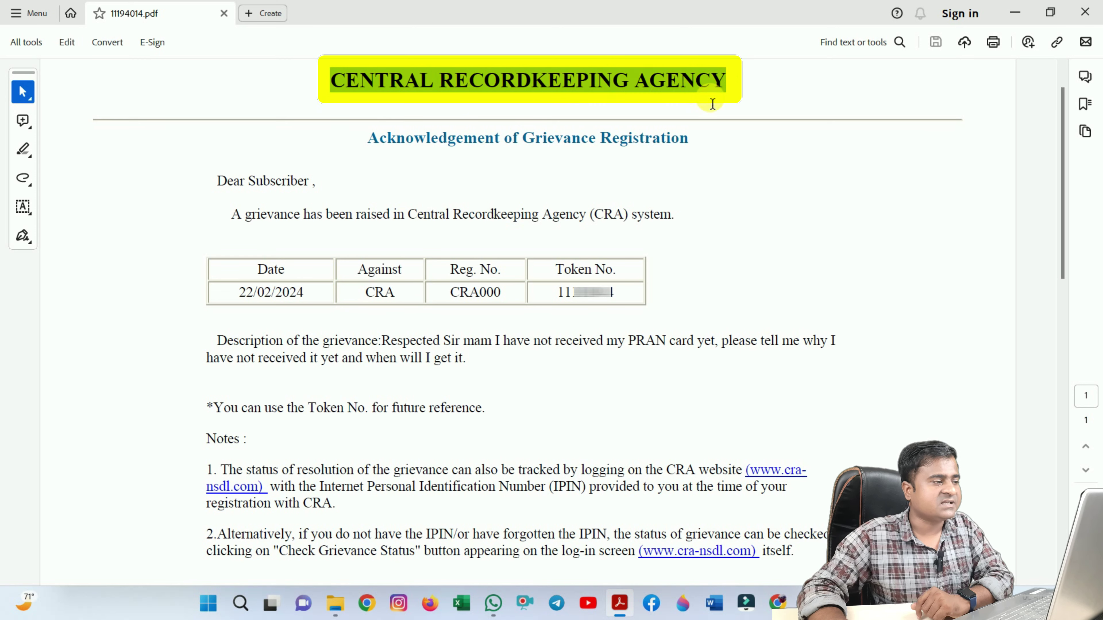
left_click(407, 150)
left_click_drag(407, 150, 691, 140)
left_click_drag(260, 270, 302, 293)
left_click(363, 280)
left_click(395, 292)
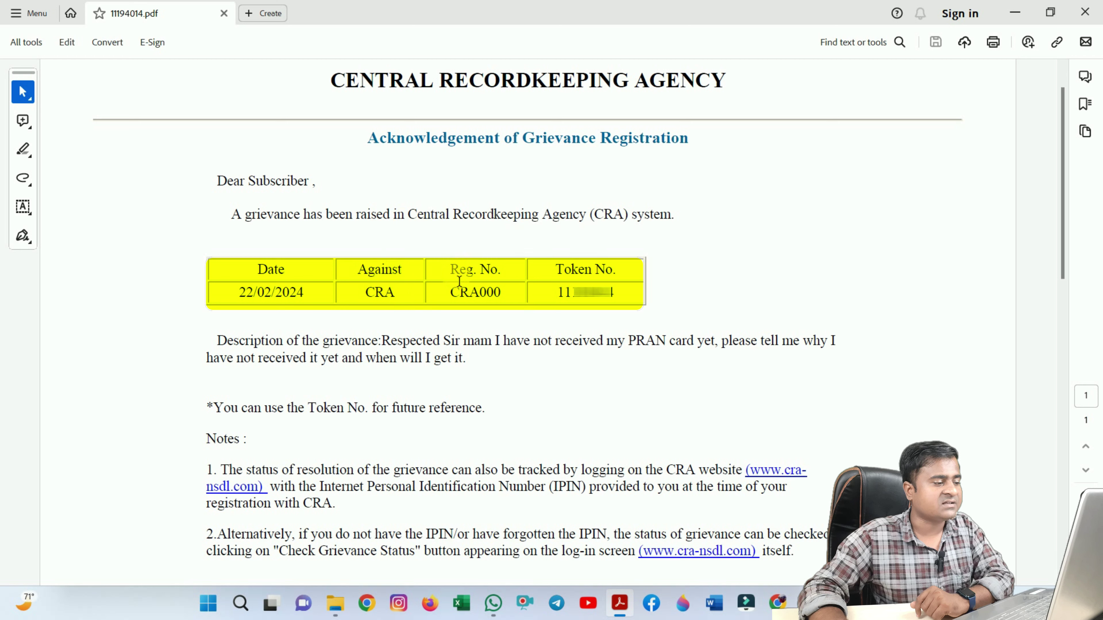
left_click_drag(461, 280, 473, 283)
left_click(465, 300)
left_click_drag(560, 275, 624, 302)
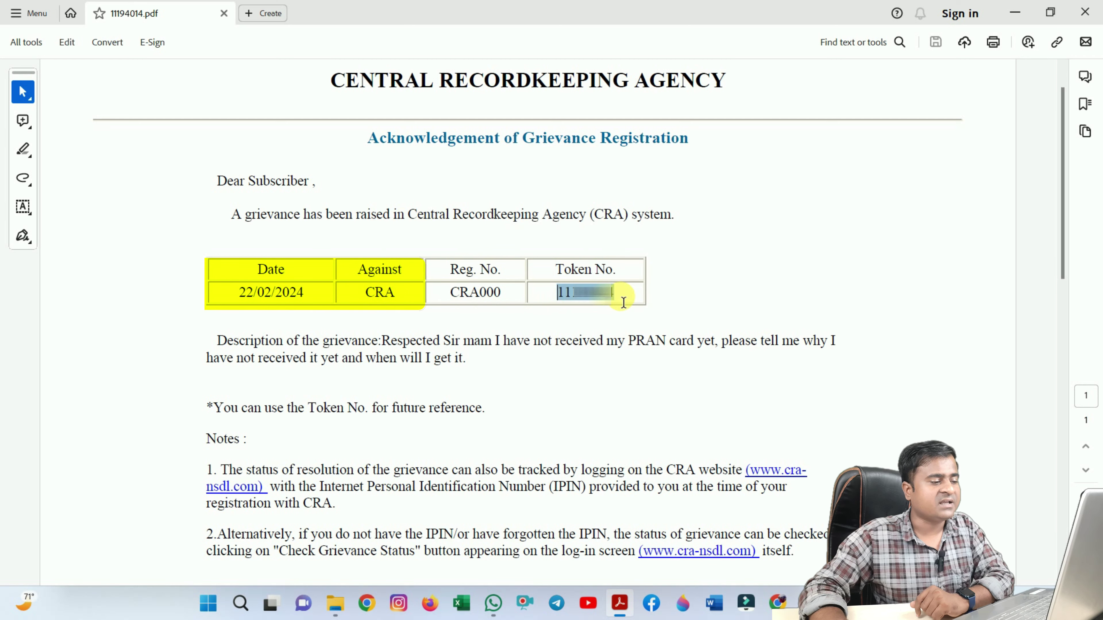
left_click_drag(453, 300, 507, 301)
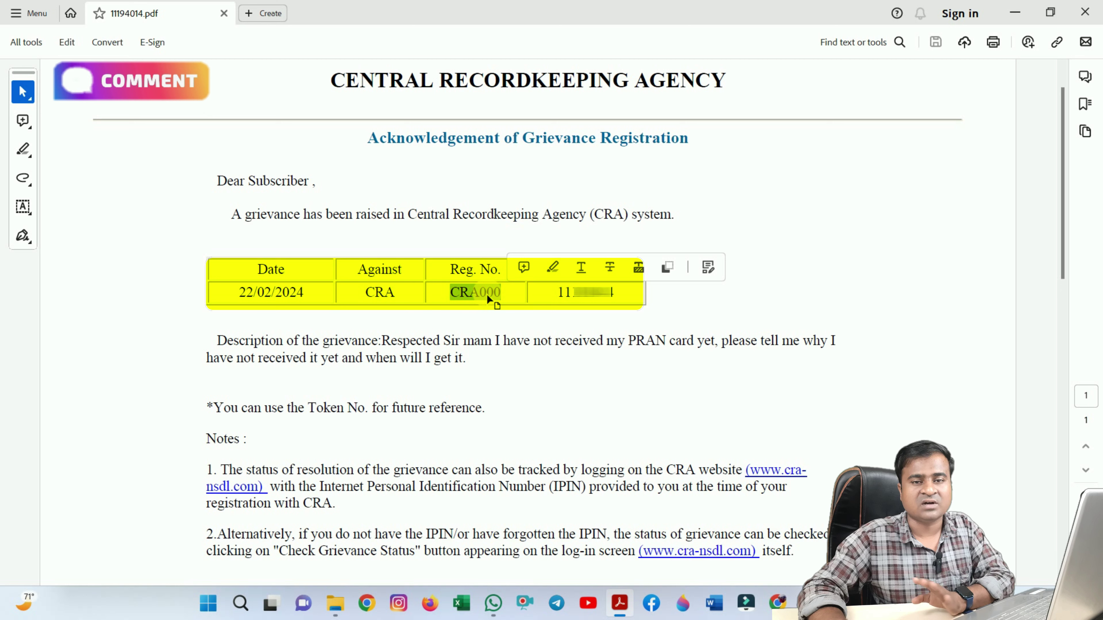
left_click(565, 300)
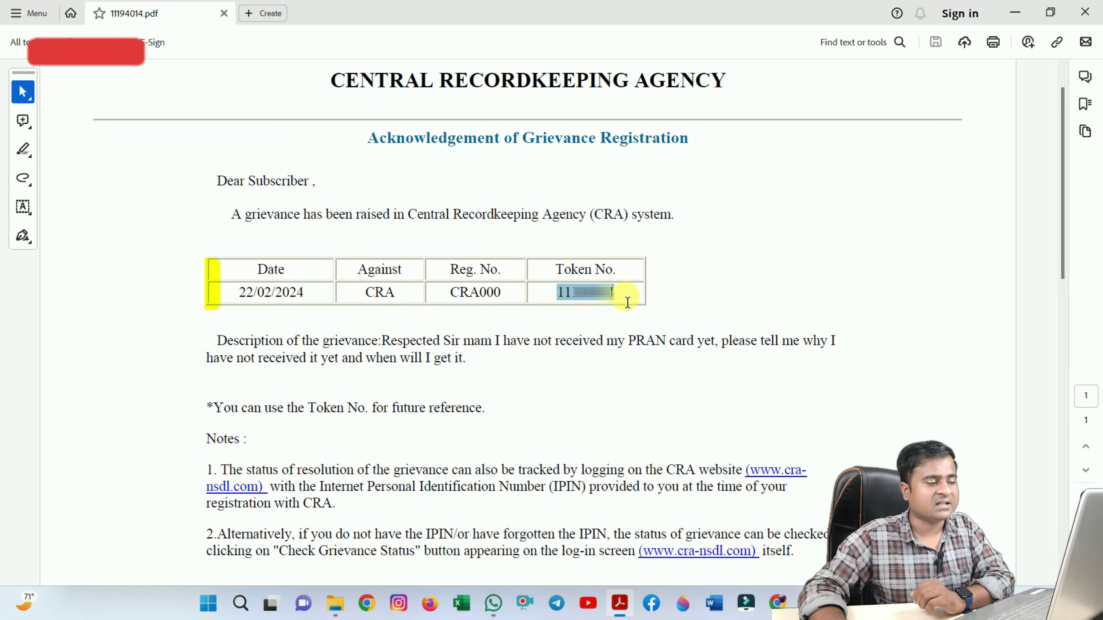
left_click_drag(278, 341, 474, 370)
left_click(572, 344)
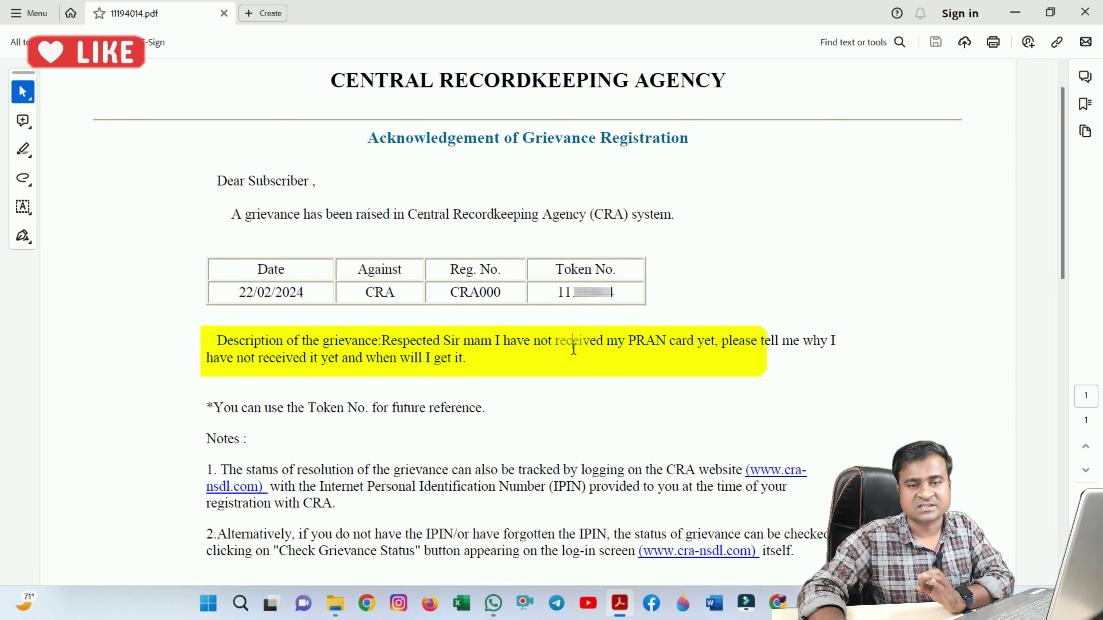